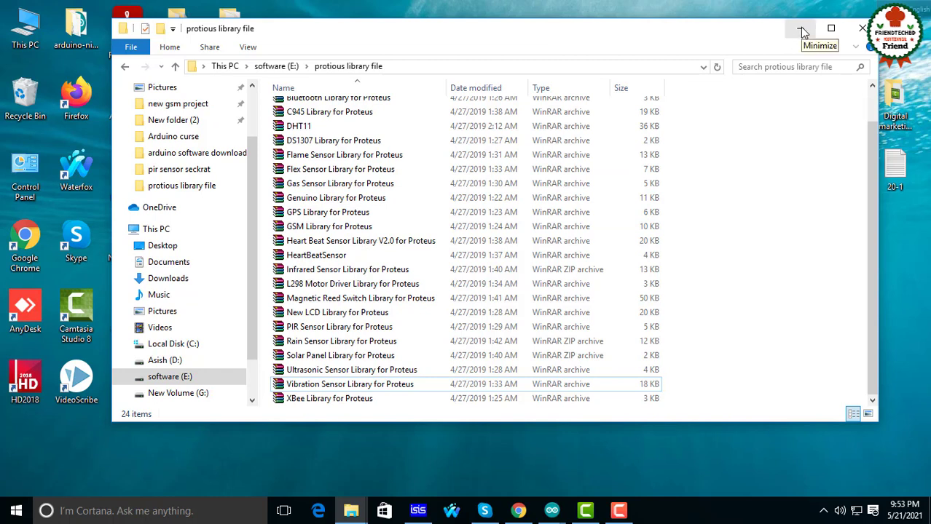
Step: Leave the protious library file folder, switch to ISIS Professional and show the component devices list
scroll(328, 262, "up", 2)
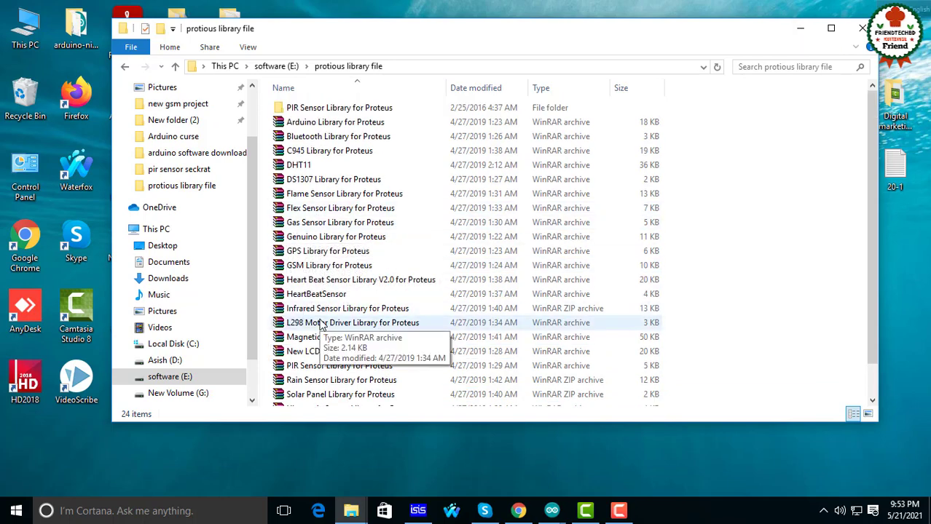
left_click(800, 29)
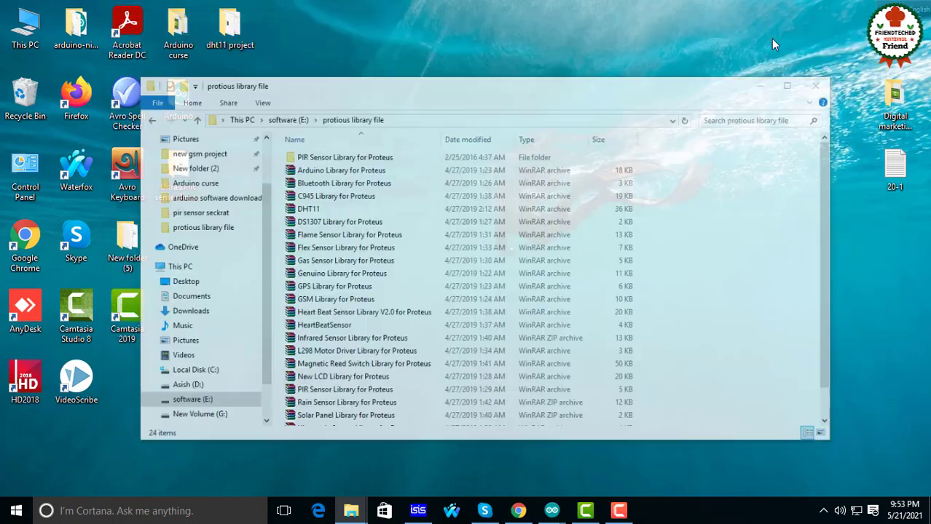
left_click(419, 507)
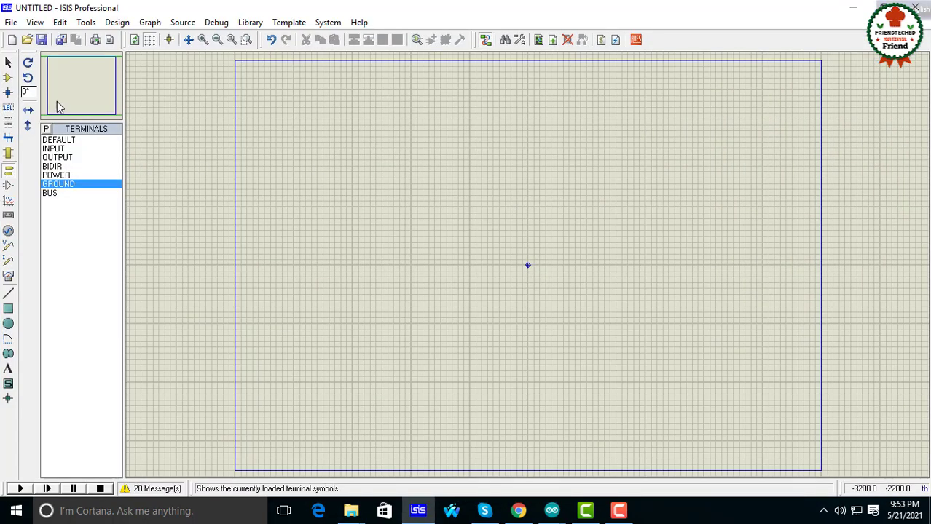
left_click(8, 77)
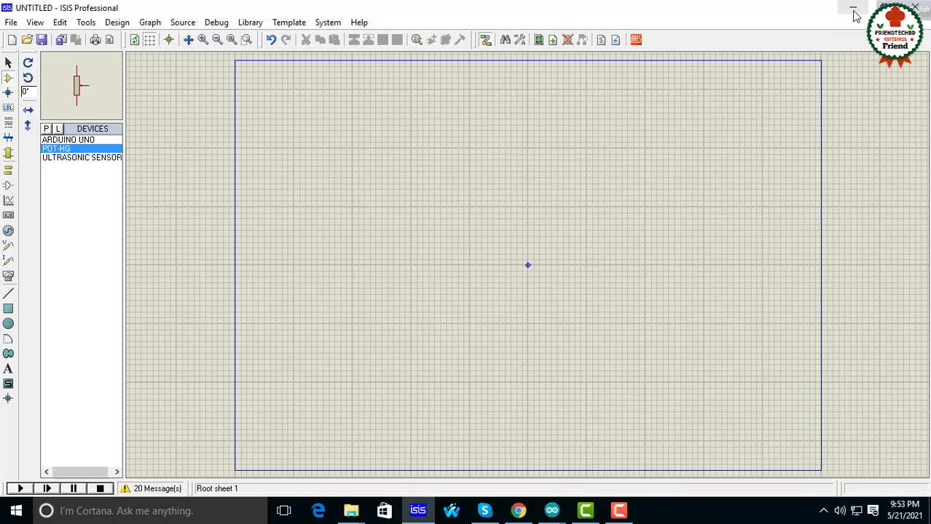
Step: Extract the Ultrasonic Sensor Library for Proteus archive in place inside the desktop's Ultrasonic sensor library folder
left_click(854, 10)
double_click(176, 169)
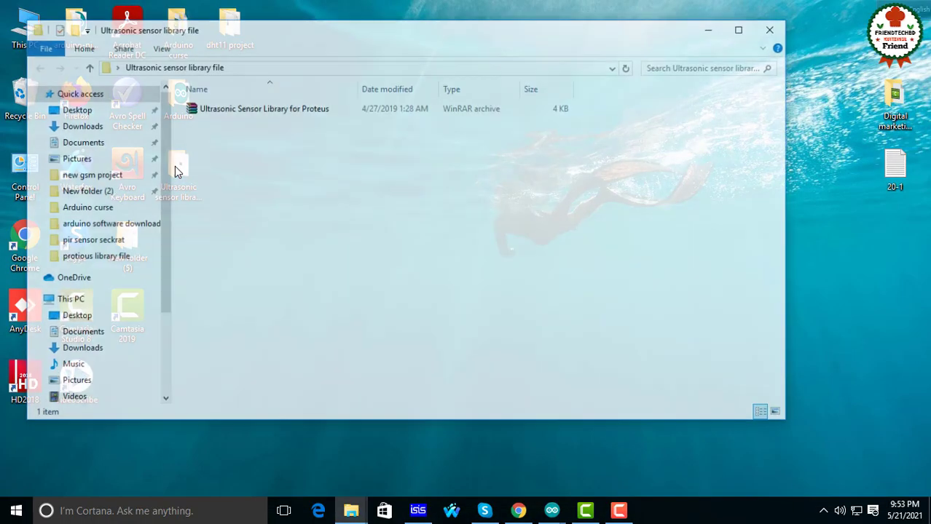
left_click(362, 114)
right_click(363, 112)
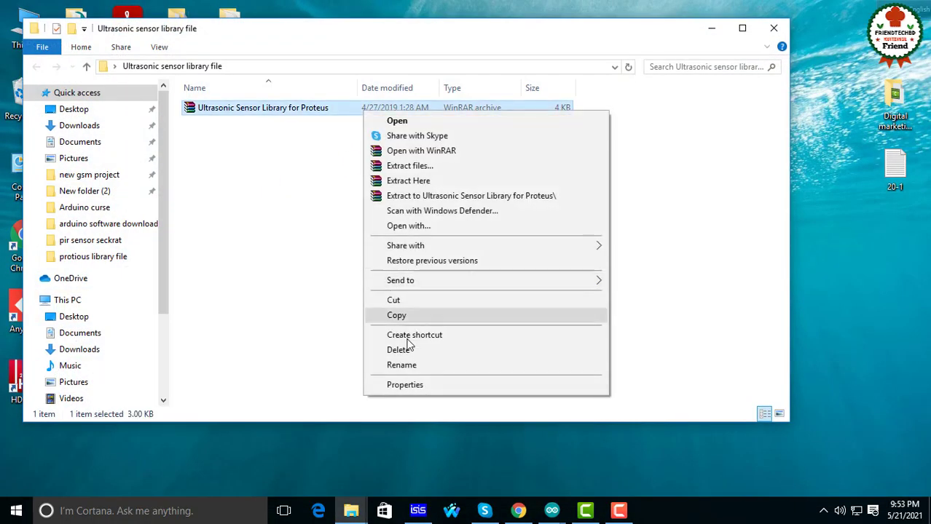
left_click(422, 181)
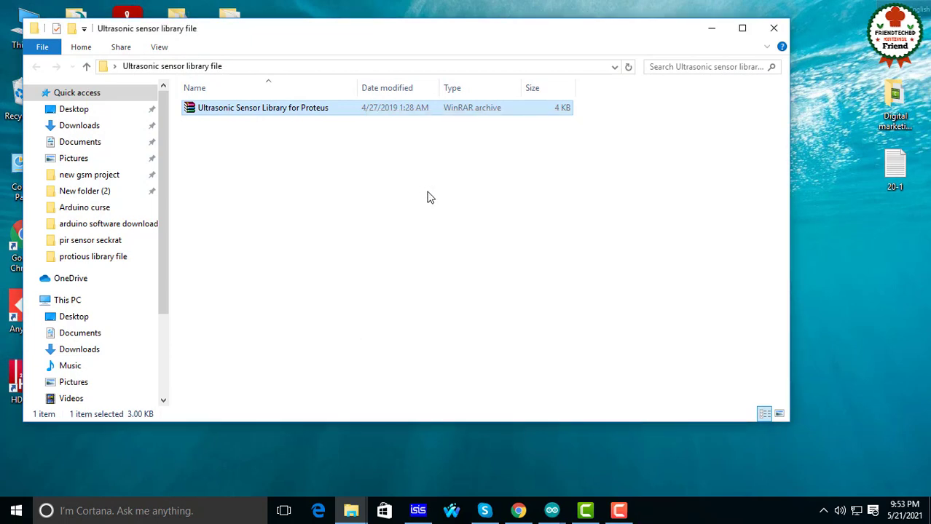
left_click(276, 175)
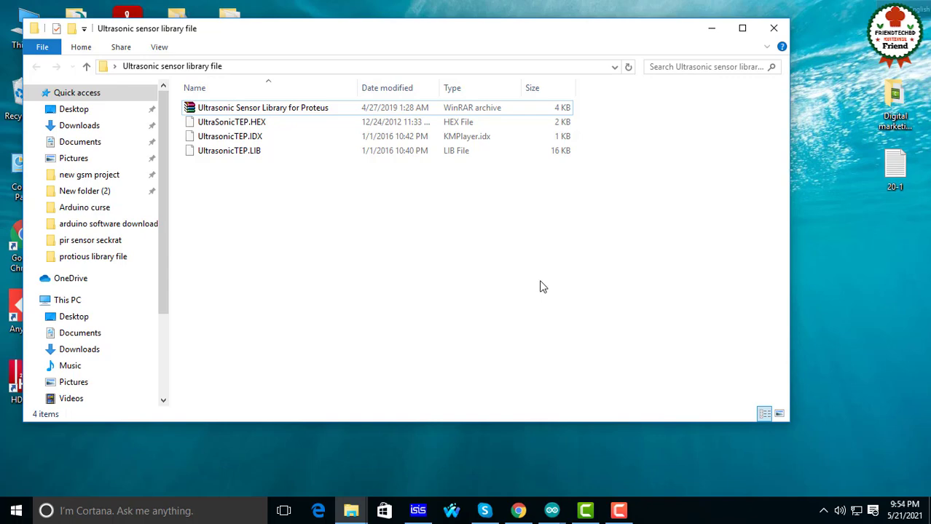
Step: Switch back to ISIS Professional, search the parts for "arduino" and pick the ARDUINO UNO from the ArduinoTEP library
left_click(711, 27)
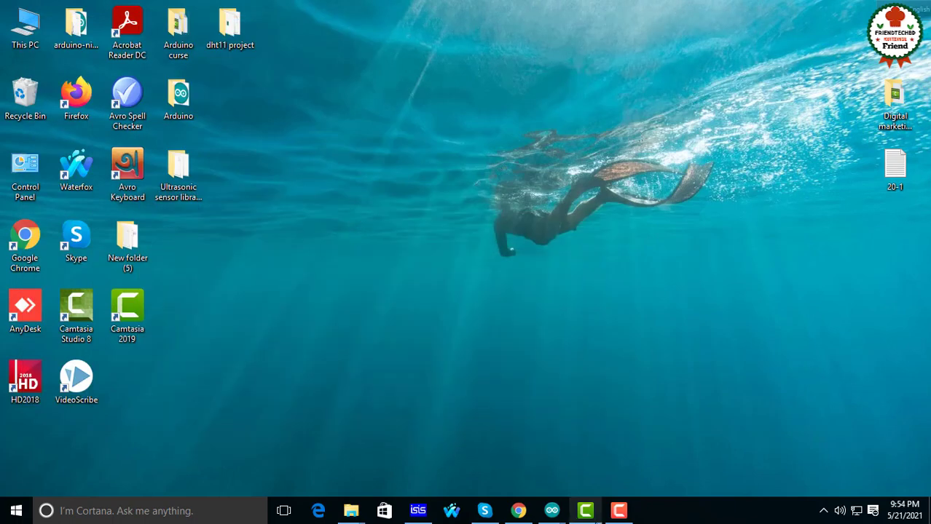
left_click(419, 511)
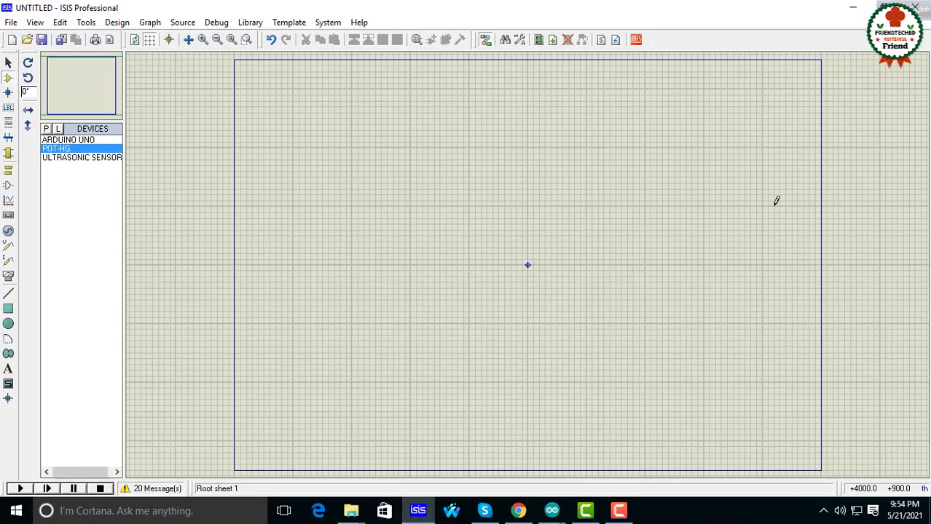
left_click(46, 129)
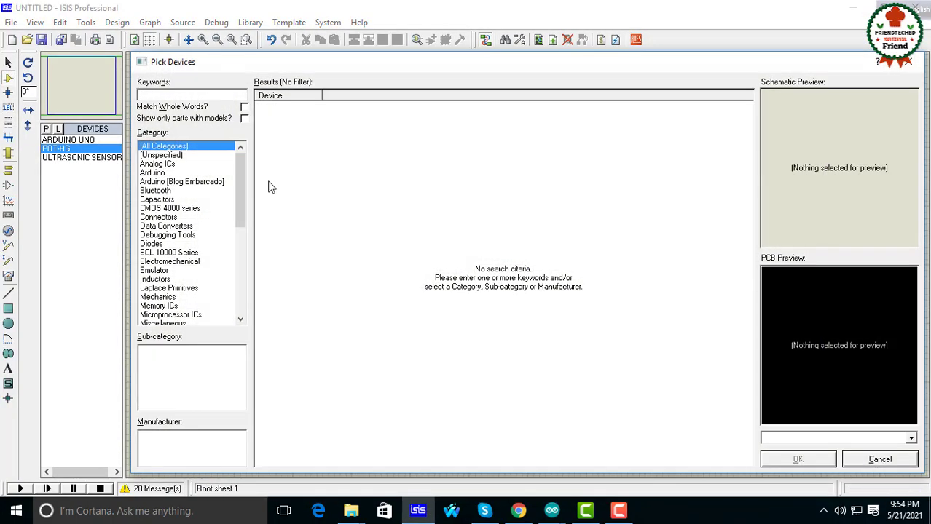
type("arduino")
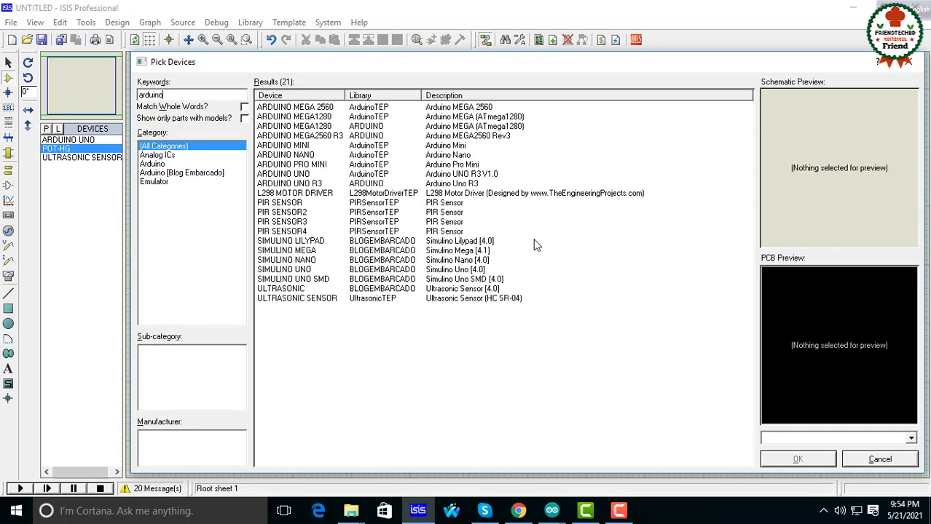
left_click(475, 176)
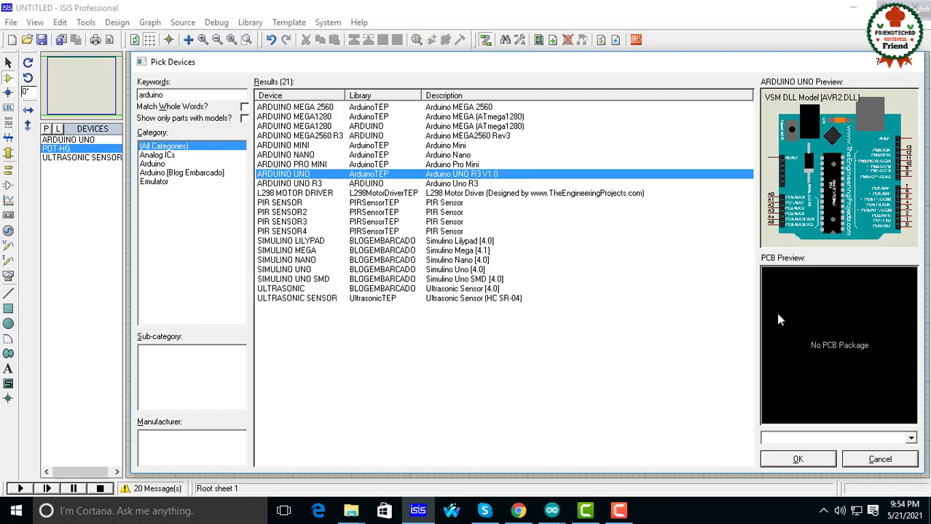
left_click(797, 459)
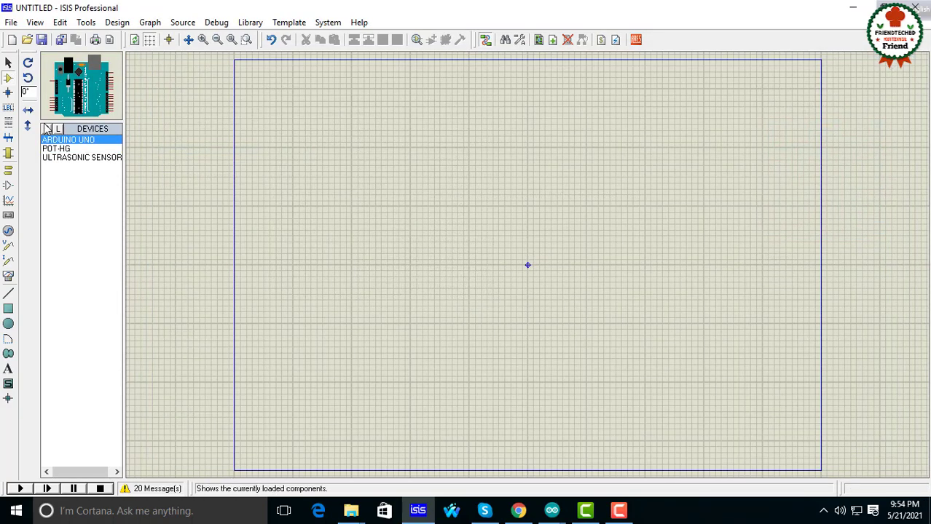
Step: Search the parts for "ultrasonic" and pick the ULTRASONIC SENSOR (HC SR-04) from the UltrasonicTEP library
left_click(47, 130)
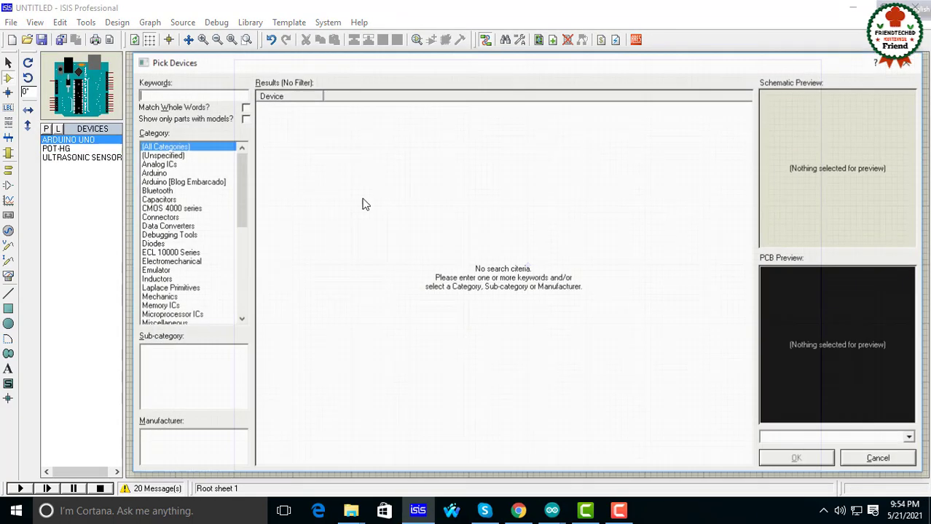
type("u")
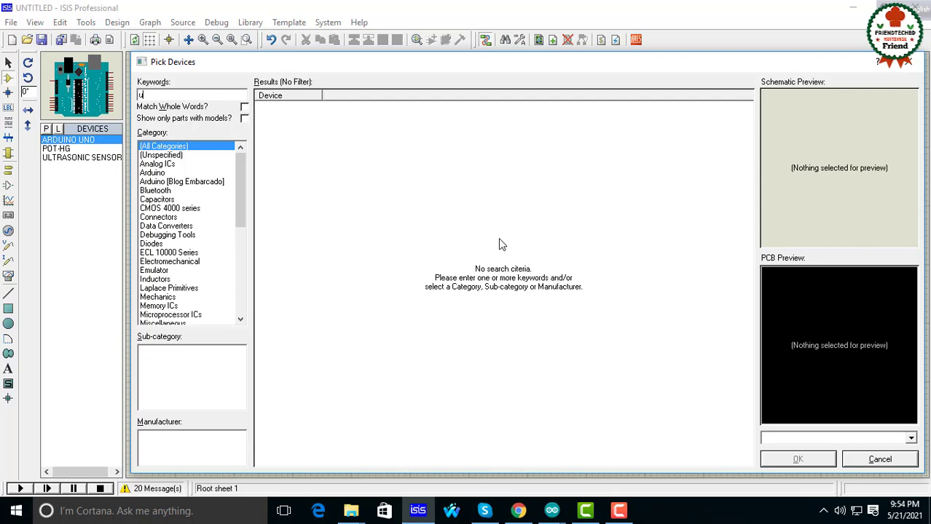
type("ltra")
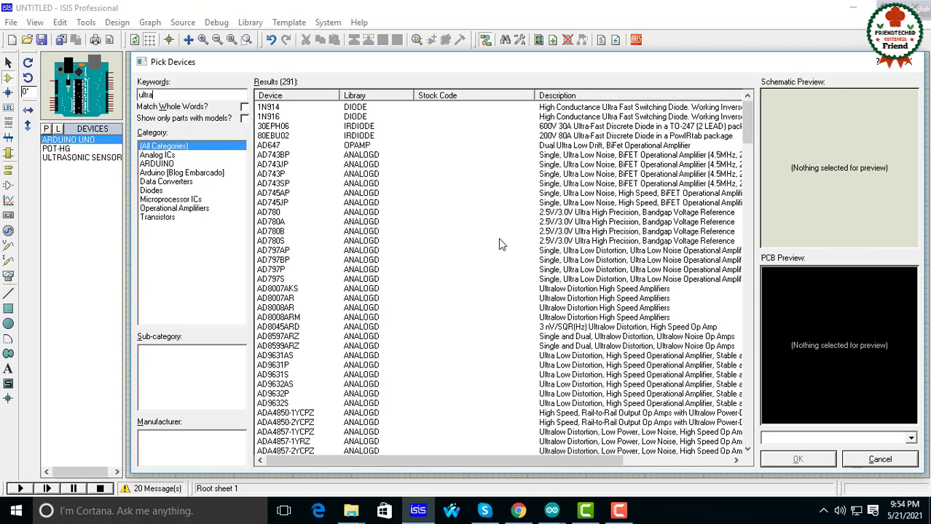
type("sonic")
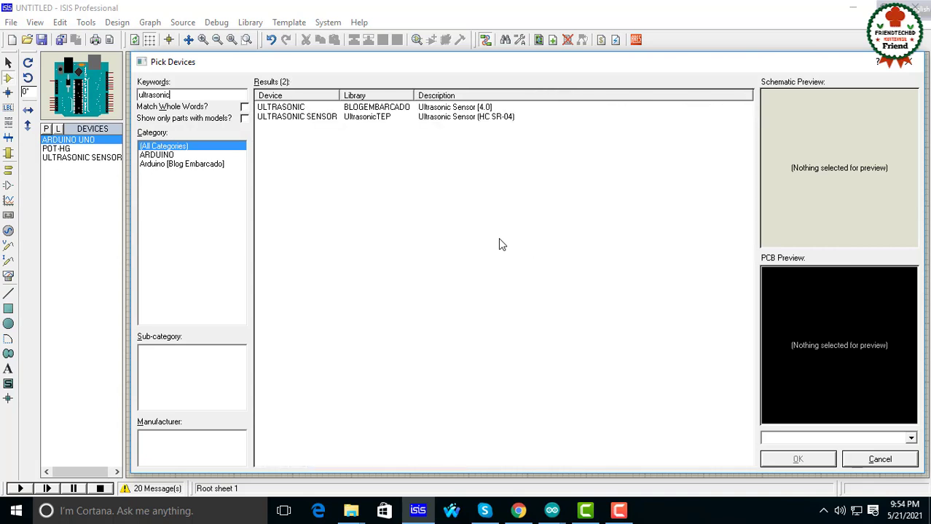
left_click(457, 108)
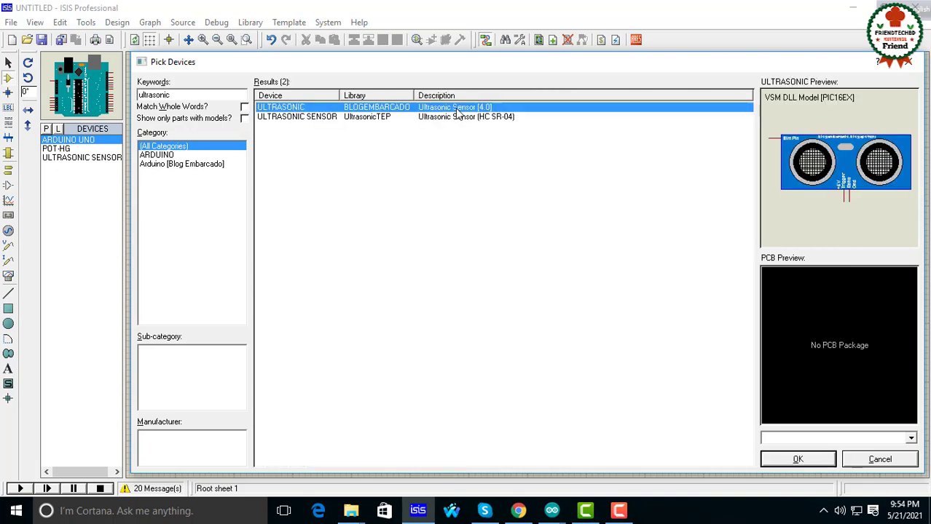
left_click(459, 117)
left_click(799, 459)
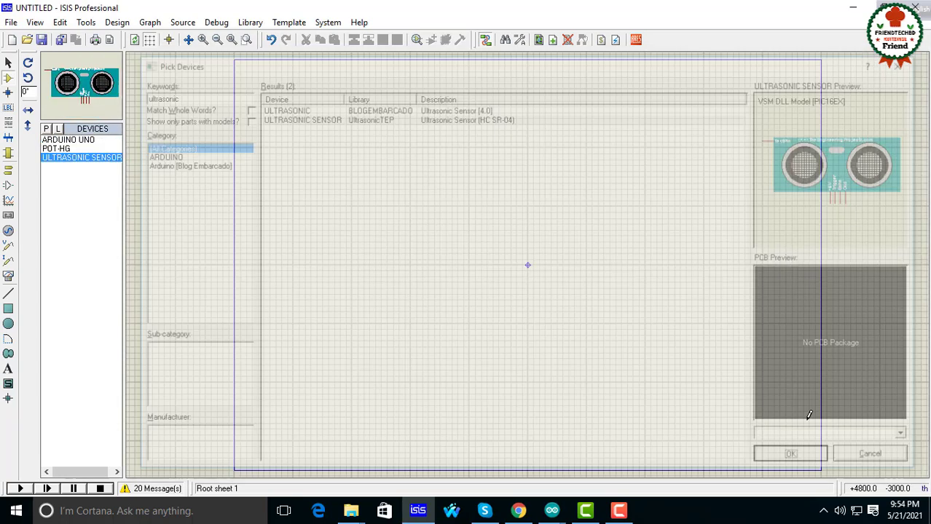
Step: Search the parts for "variable" and pick the POT-HG interactive potentiometer from the ACTIVE library
left_click(46, 130)
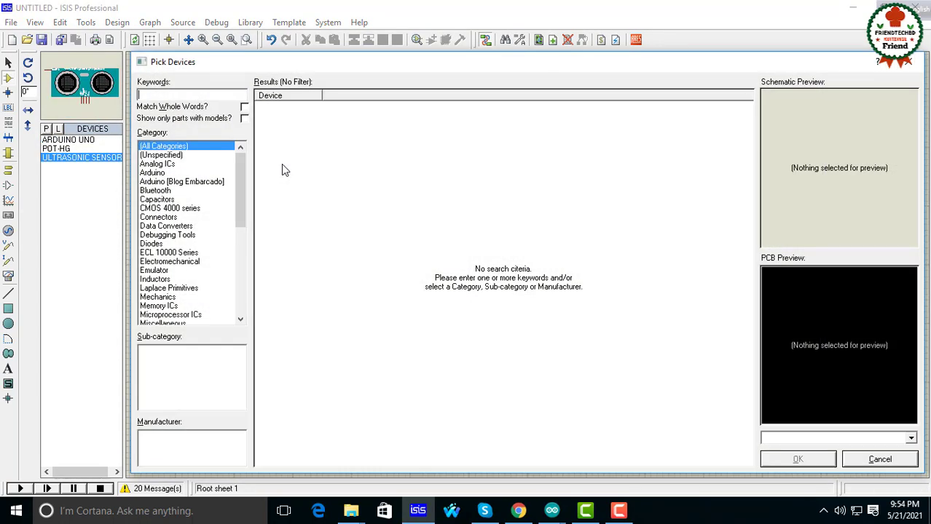
type("varia")
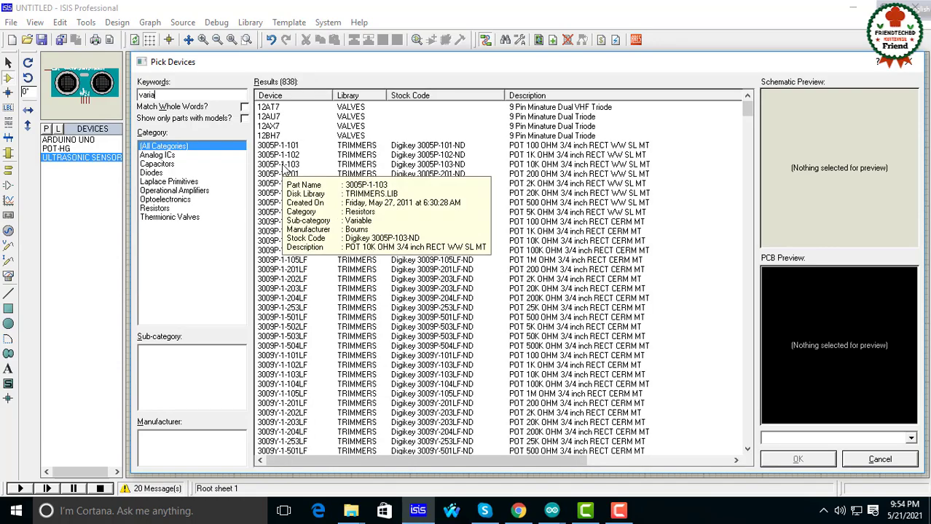
type("ble")
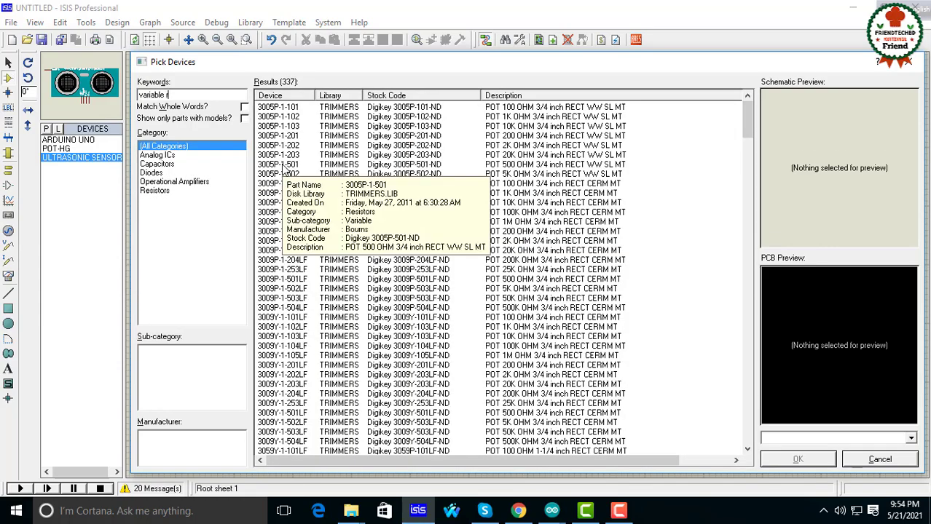
type(" resist")
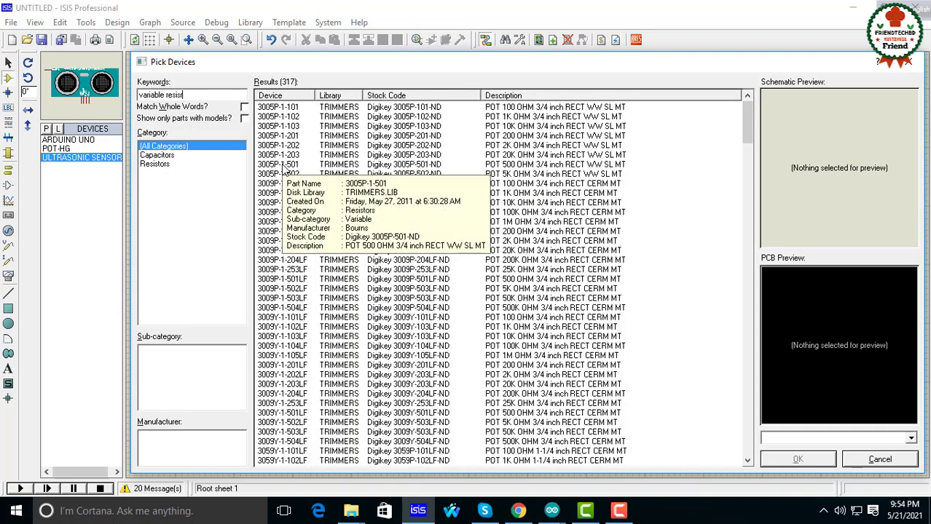
type("ance")
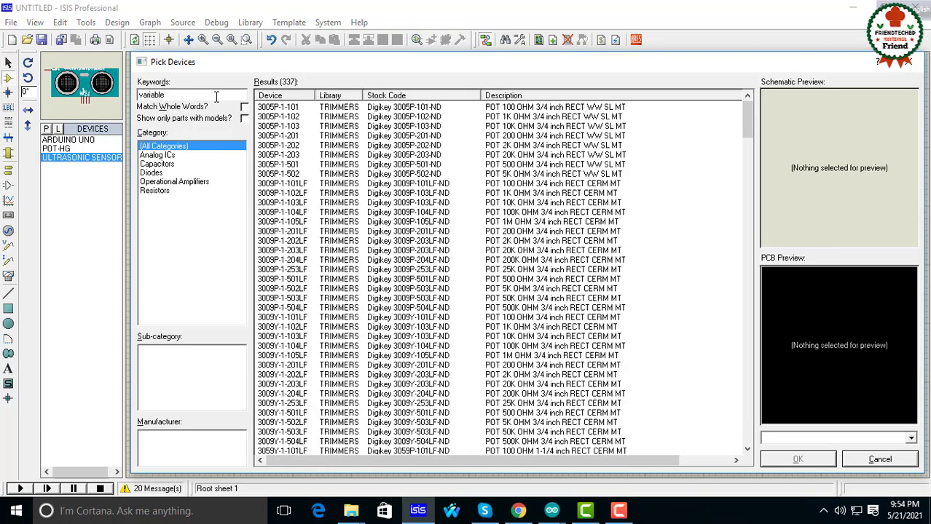
scroll(479, 282, "down", 20)
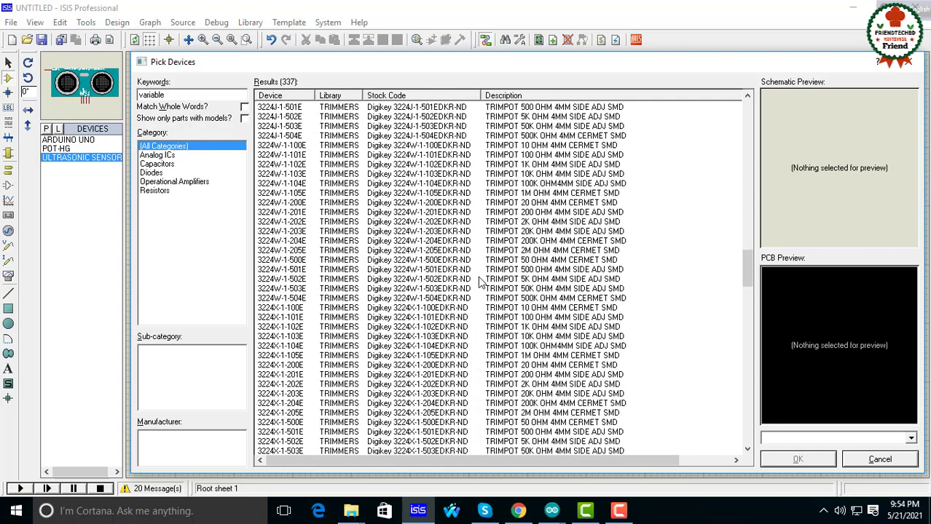
scroll(479, 282, "down", 20)
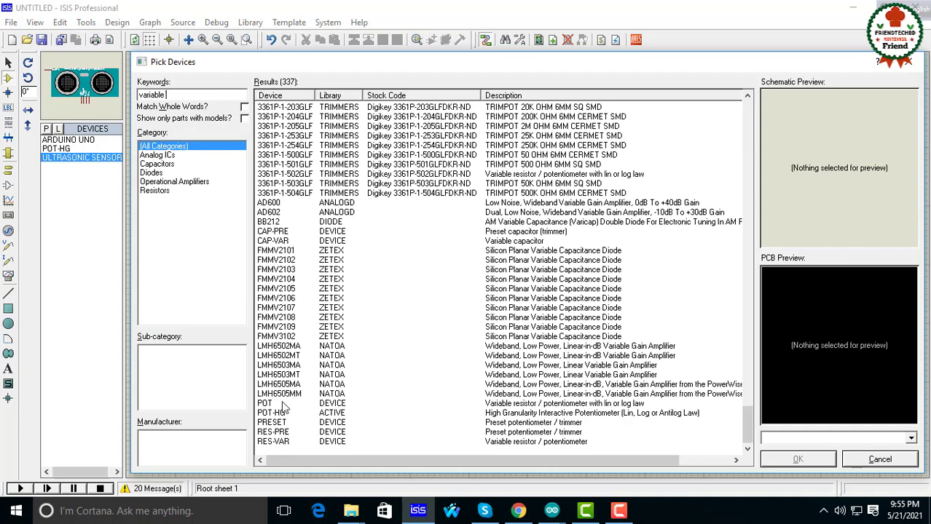
left_click(342, 416)
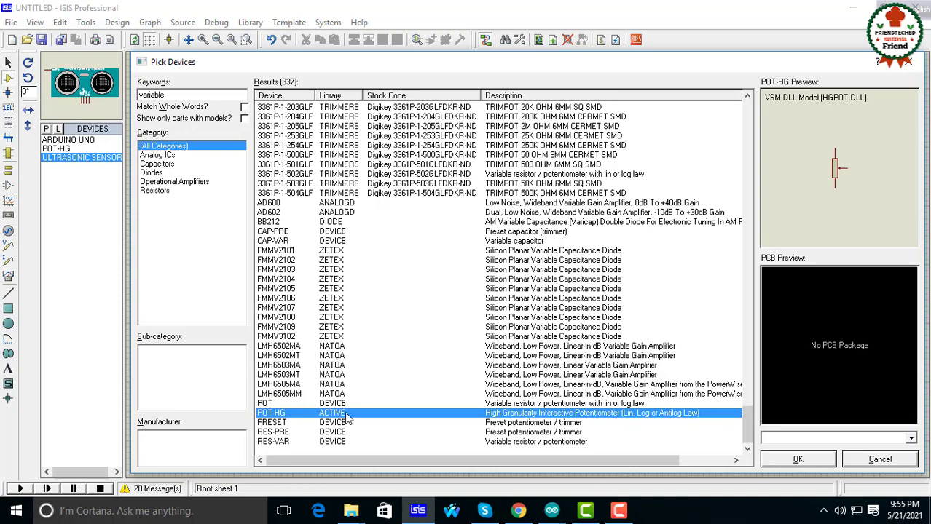
left_click(799, 459)
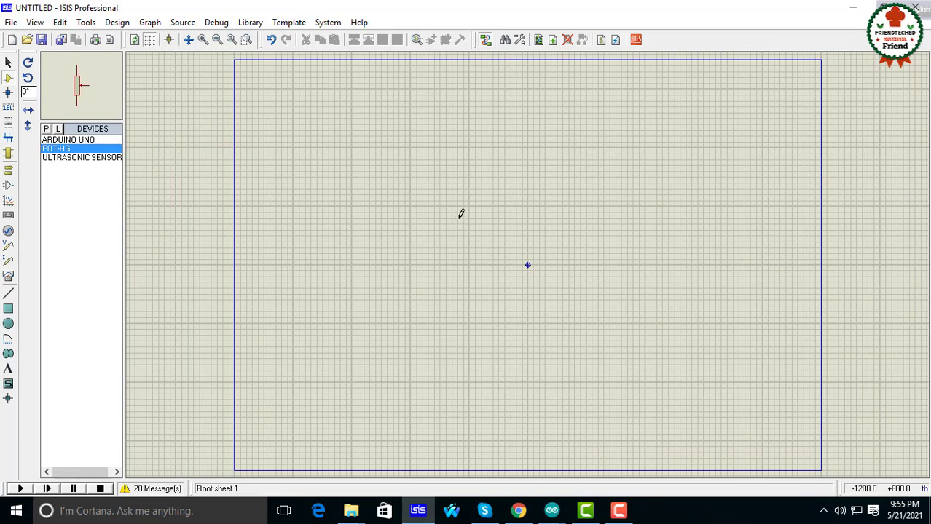
Step: Place the ARDUINO UNO board on the schematic sheet, just left of the sheet's centre
left_click(76, 139)
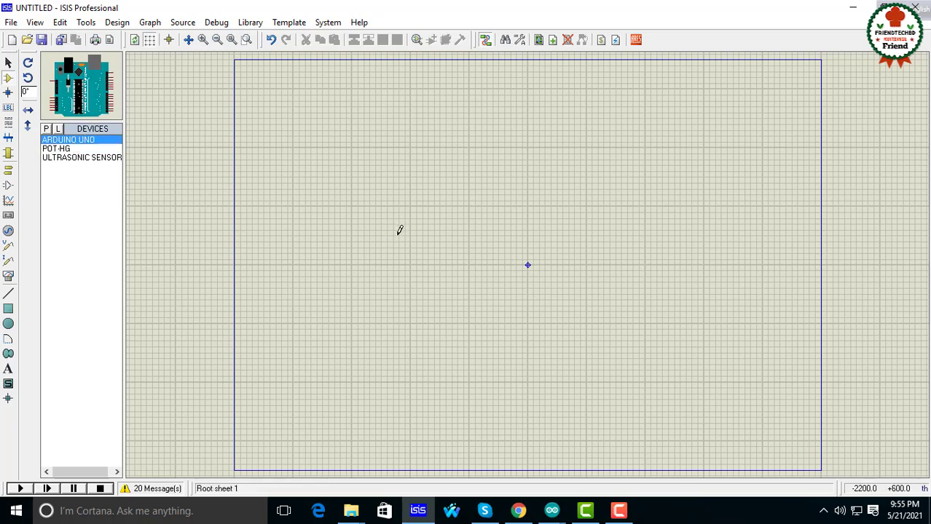
left_click(417, 242)
left_click(446, 281)
scroll(508, 282, "up", 2)
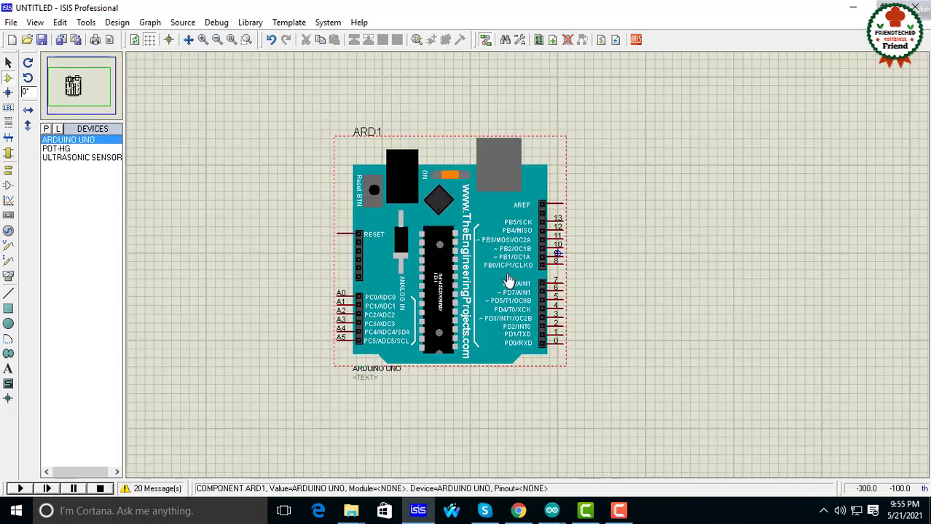
scroll(554, 250, "up", 2)
scroll(488, 264, "down", 2)
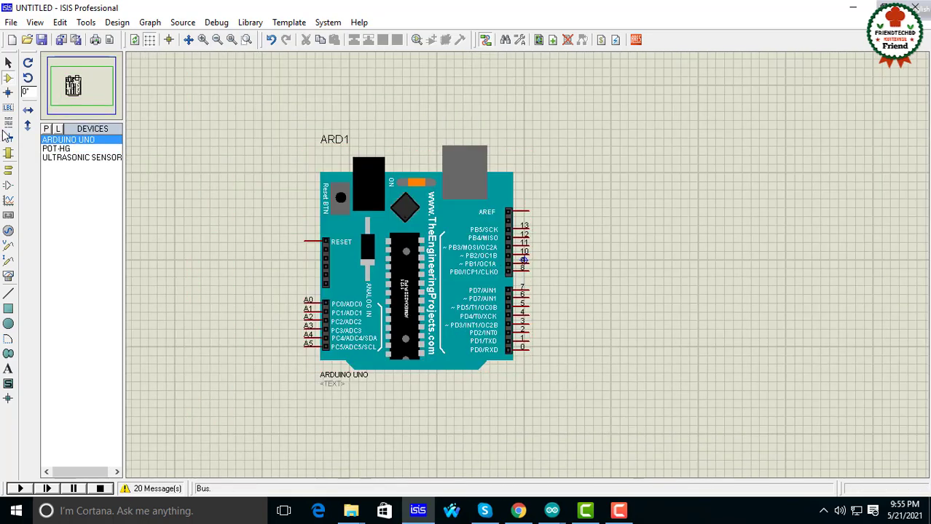
Step: Place the ULTRASONIC SENSOR on the schematic, above and to the right of the Arduino board
left_click(73, 157)
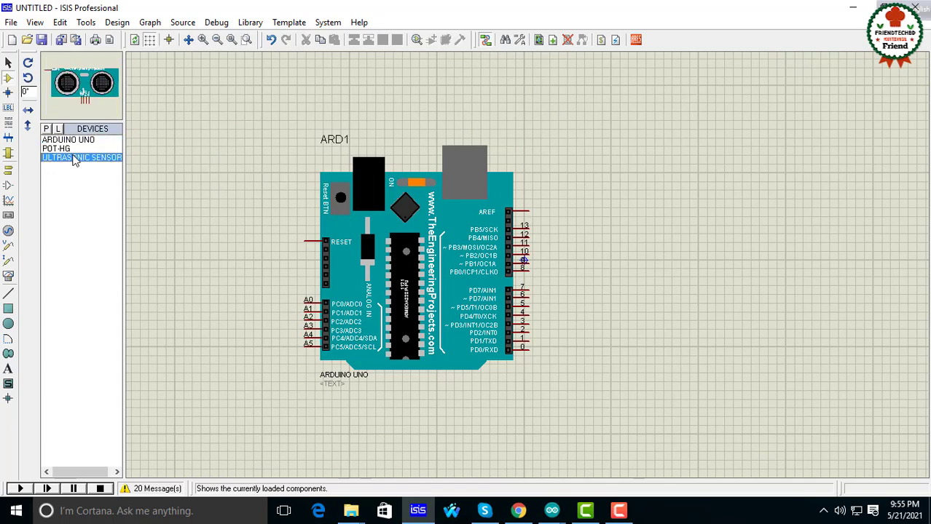
left_click(765, 239)
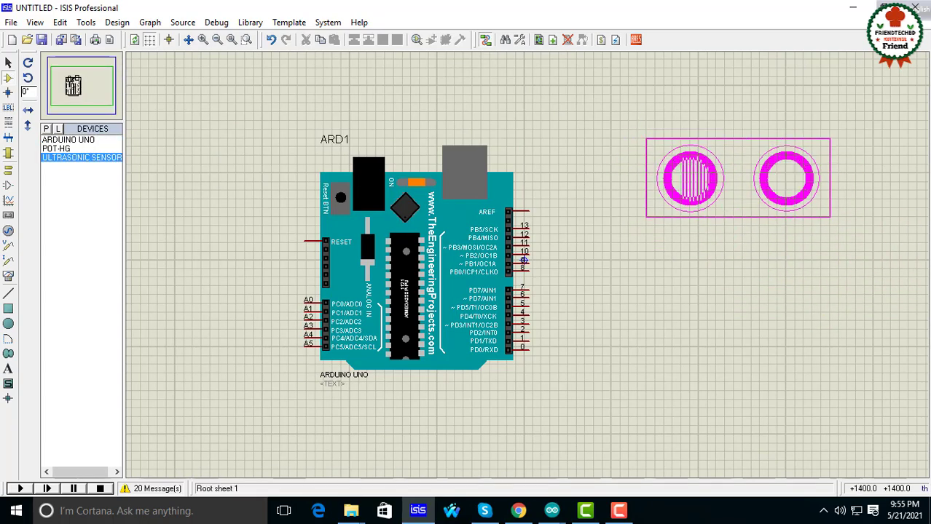
left_click(737, 160)
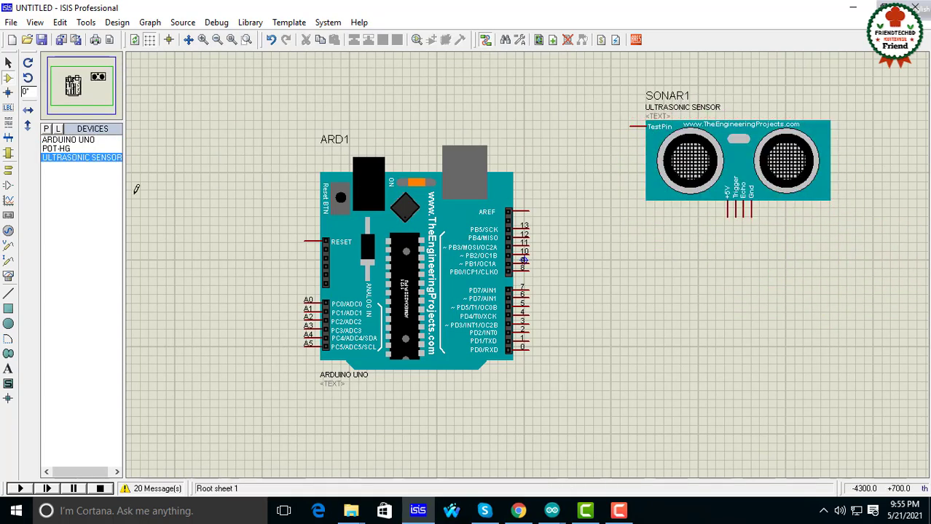
Step: Place the POT-HG potentiometer between the Arduino and the ultrasonic sensor, and wire its wiper to the sensor's TestPin
left_click(59, 150)
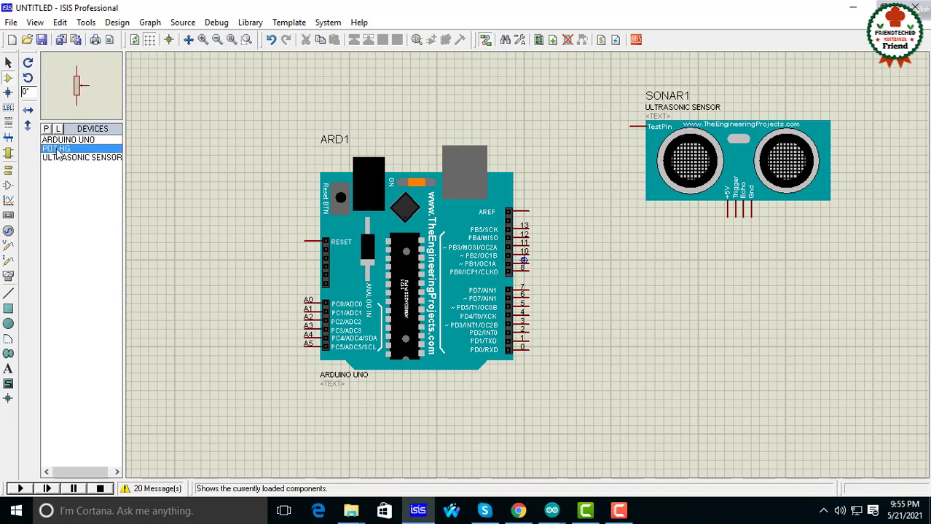
left_click(546, 83)
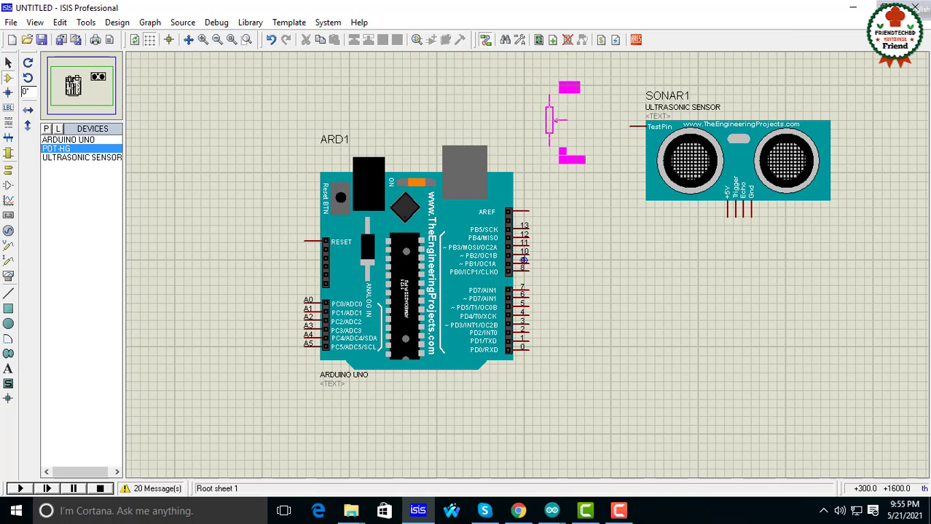
left_click(551, 118)
left_click(565, 120)
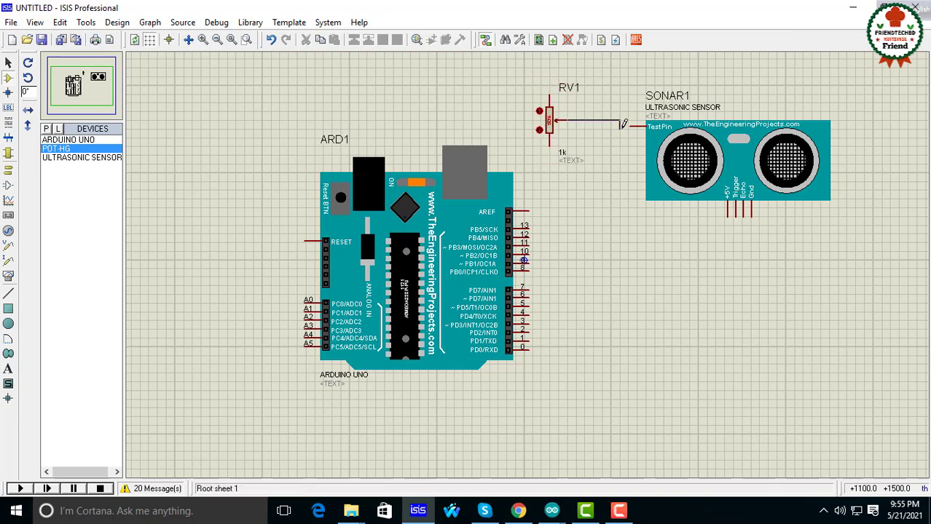
left_click(631, 126)
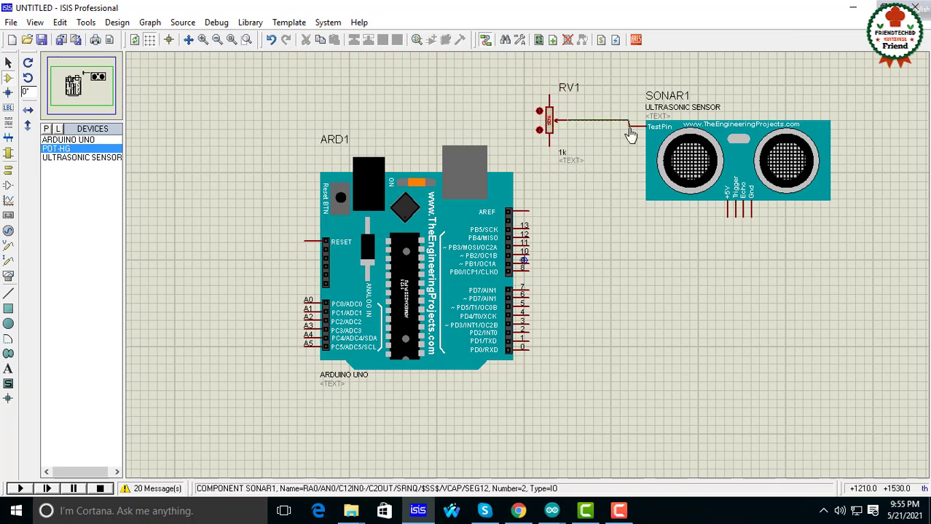
Step: Attach a POWER terminal to the potentiometer's upper pin, leaving its label blank, and a GROUND terminal to its lower pin
left_click(8, 170)
left_click(66, 174)
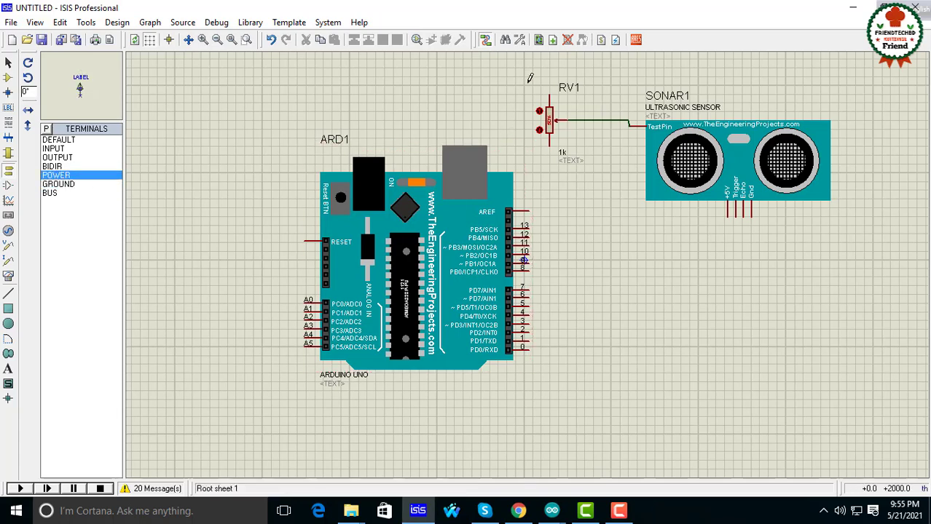
left_click(549, 76)
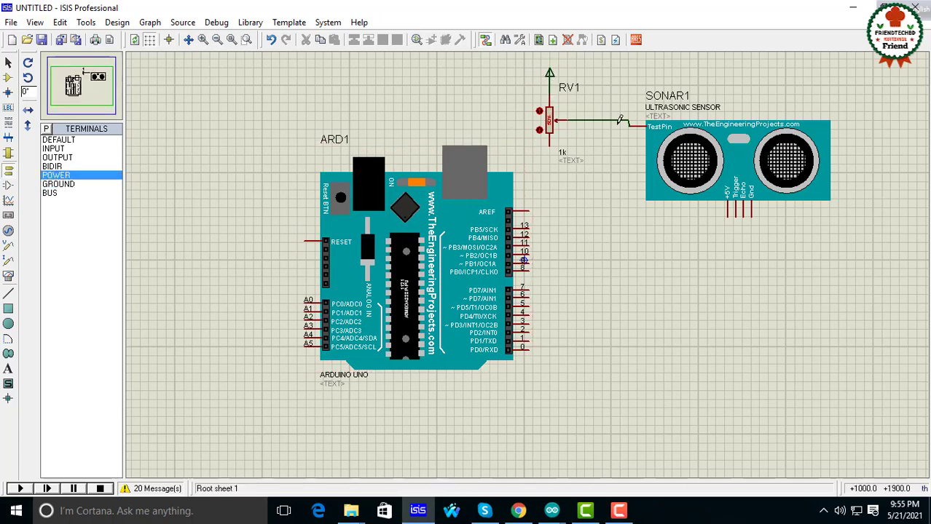
double_click(549, 78)
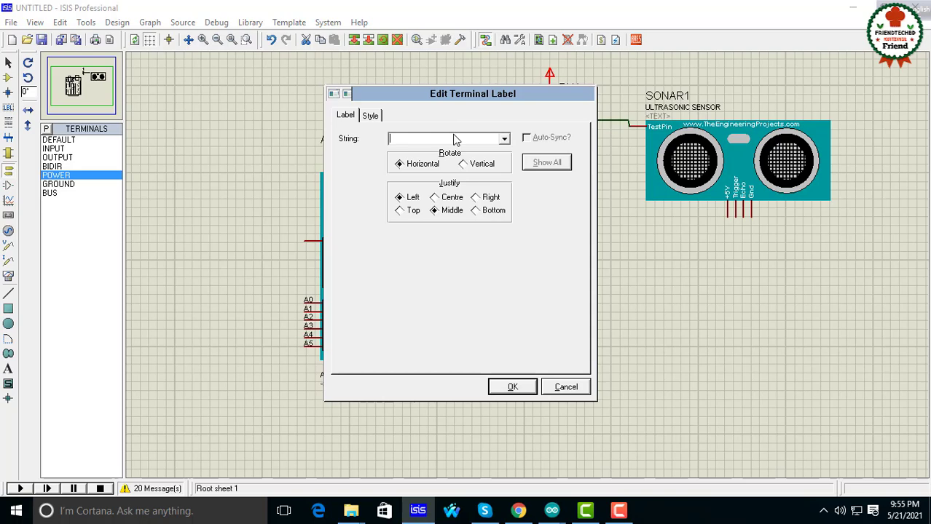
left_click(531, 387)
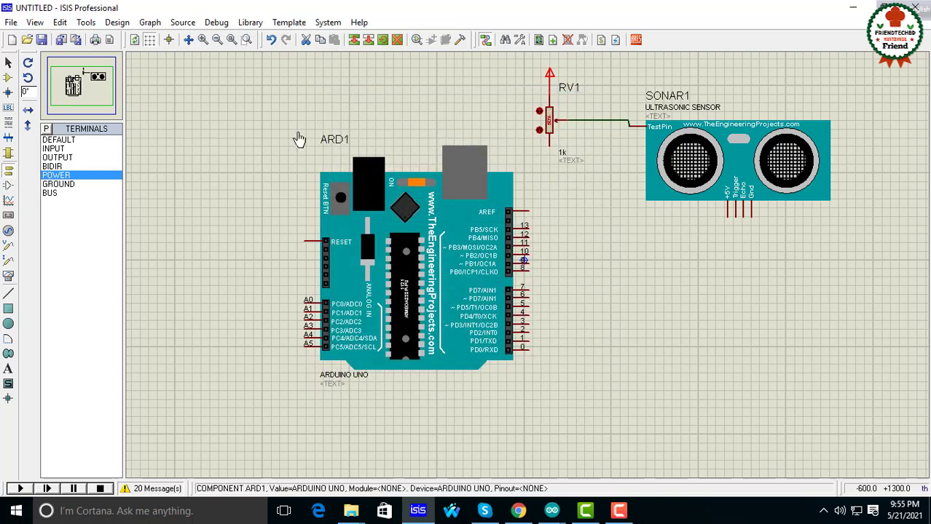
left_click(64, 184)
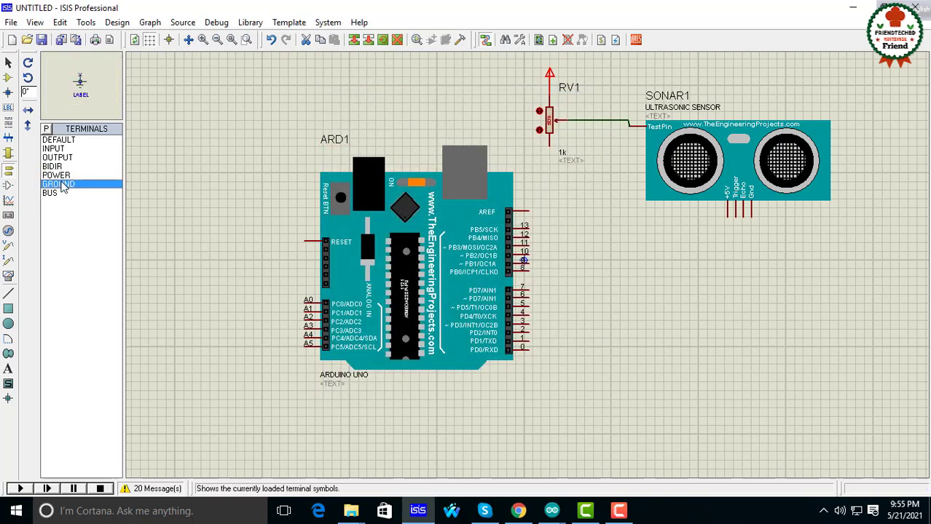
left_click(550, 164)
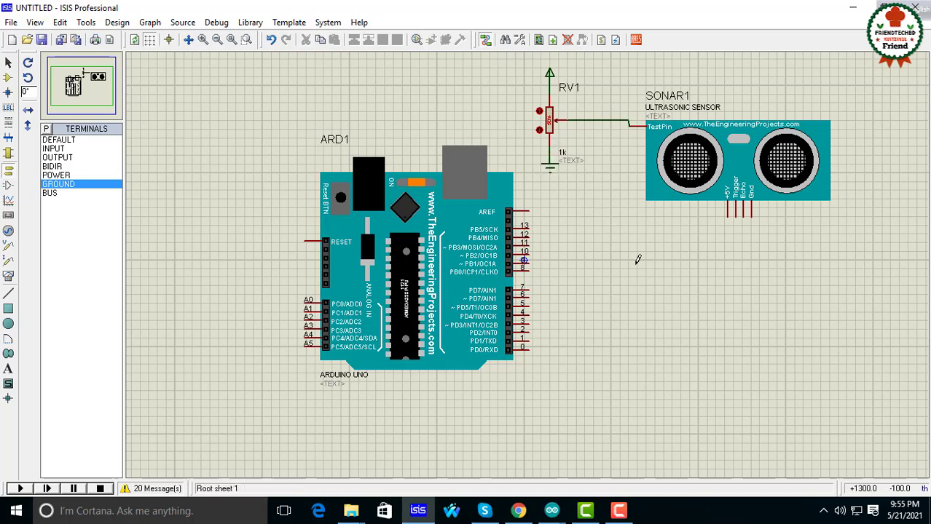
Step: Place a VIRTUAL TERMINAL below the ultrasonic sensor, and wire its RXD to Arduino pin 1 and its TXD to pin 0
left_click(10, 277)
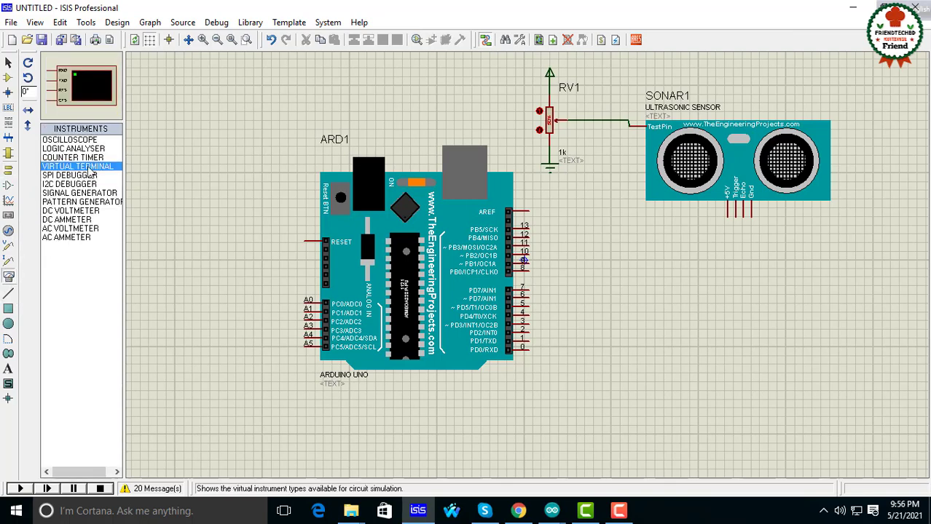
left_click(678, 354)
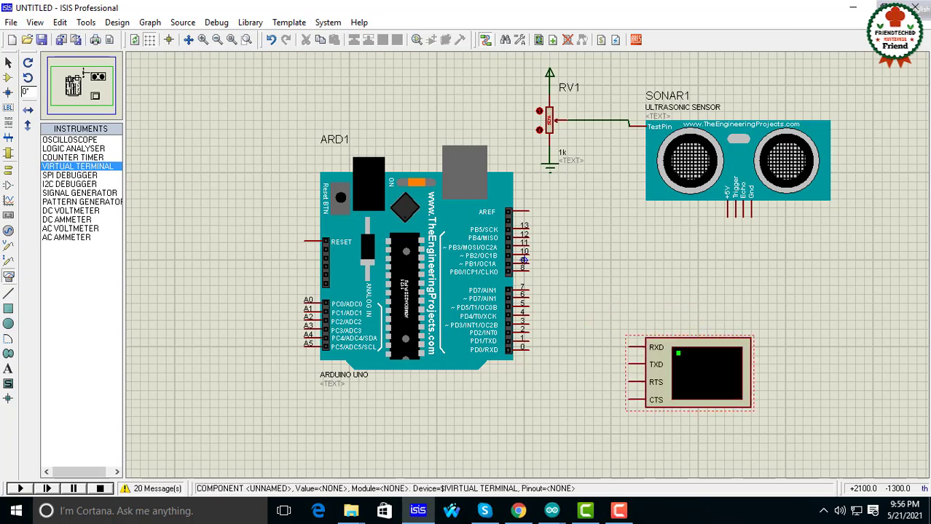
left_click(626, 346)
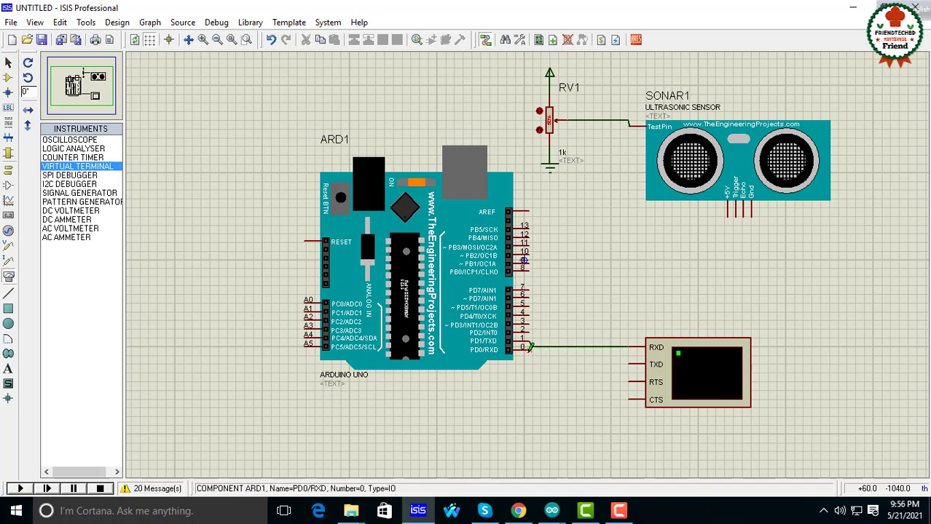
left_click(531, 339)
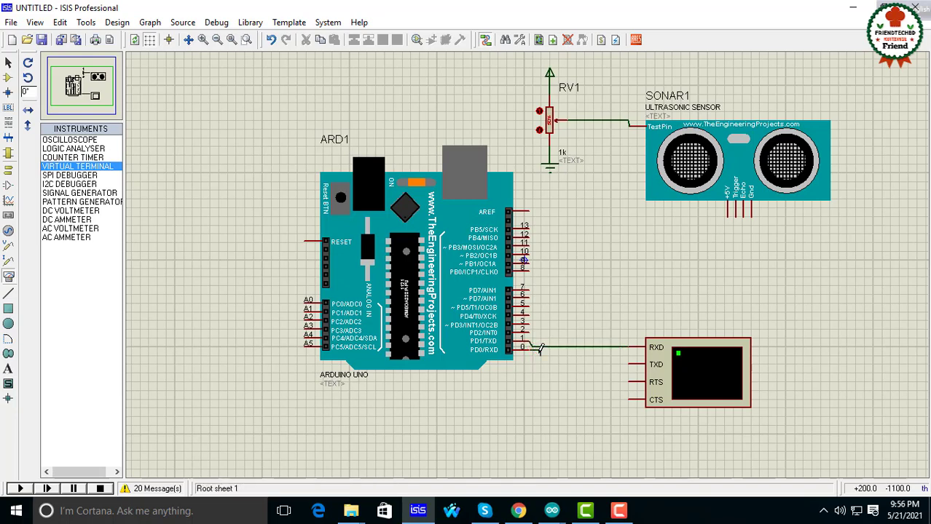
left_click(626, 365)
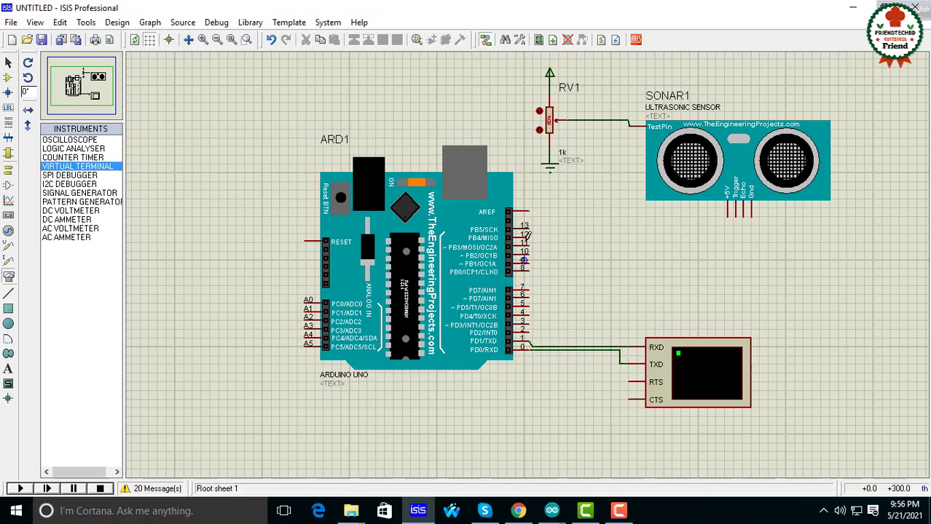
Step: Wire Arduino pin 6 to the ultrasonic sensor's Echo pin and Arduino pin 7 to its Trigger pin
left_click(528, 295)
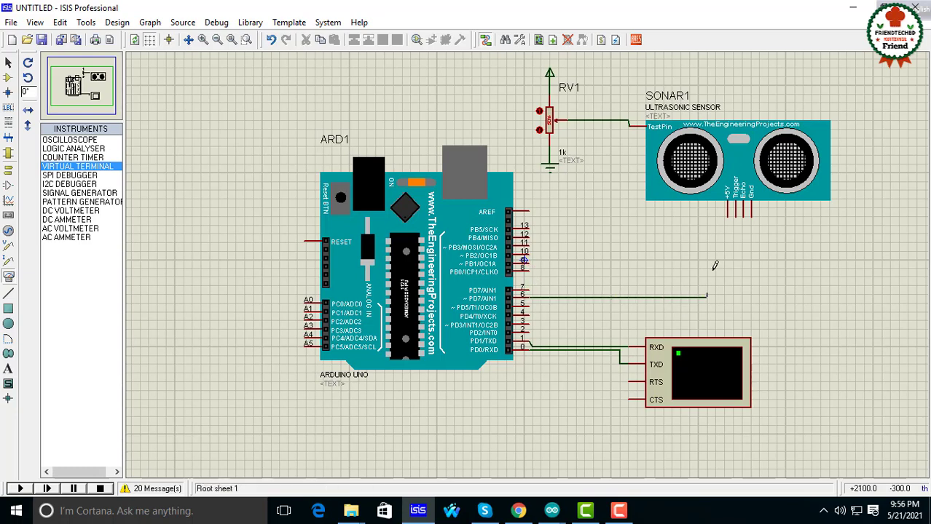
left_click(743, 216)
left_click(532, 287)
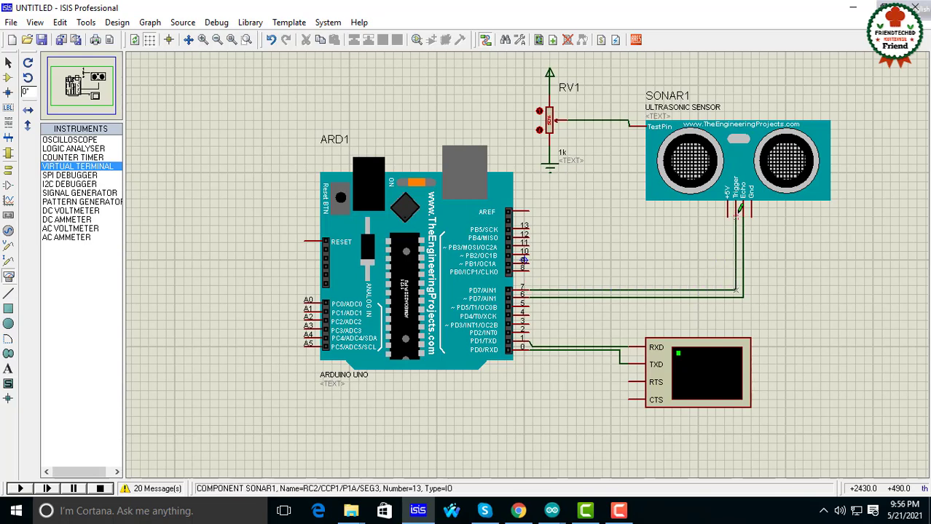
scroll(592, 213, "down", 1)
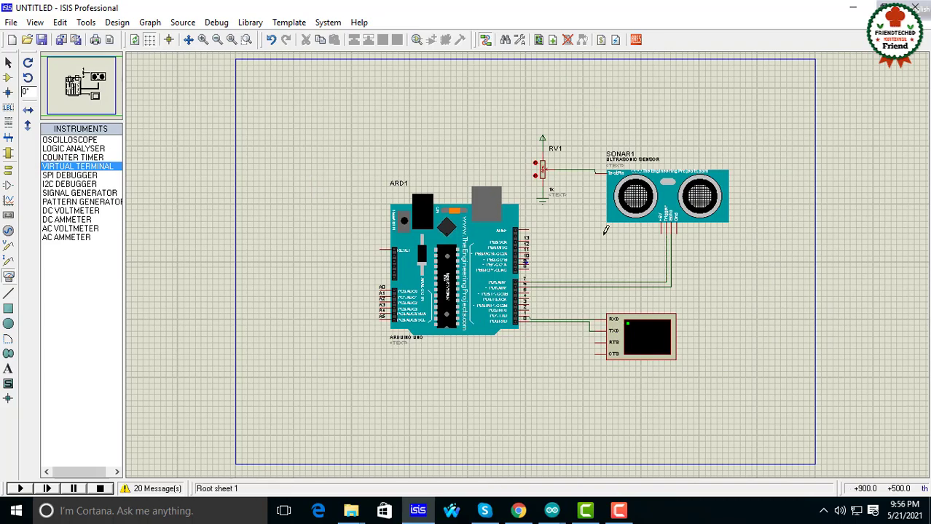
scroll(619, 266, "up", 1)
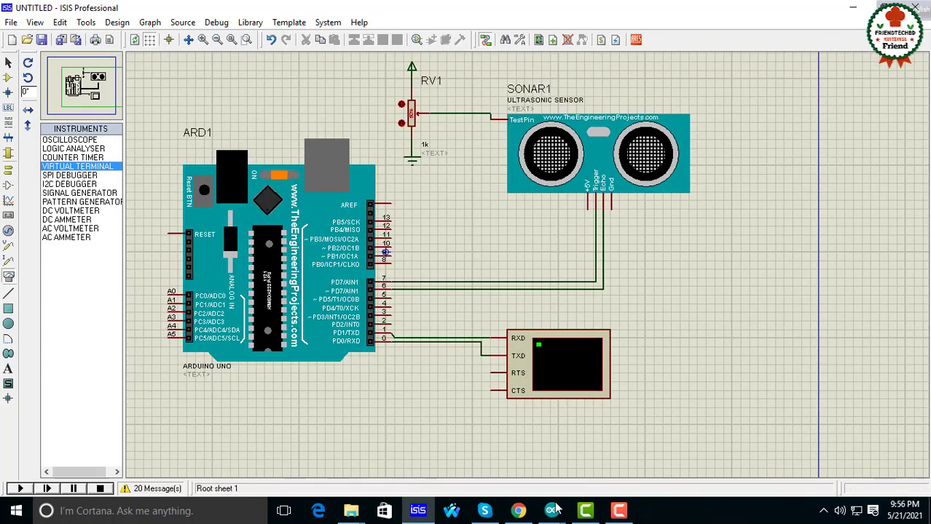
Step: Switch to the Arduino IDE and examine the ultrasonic sketch's pin assignments, loop code and distance conversion functions
left_click(616, 450)
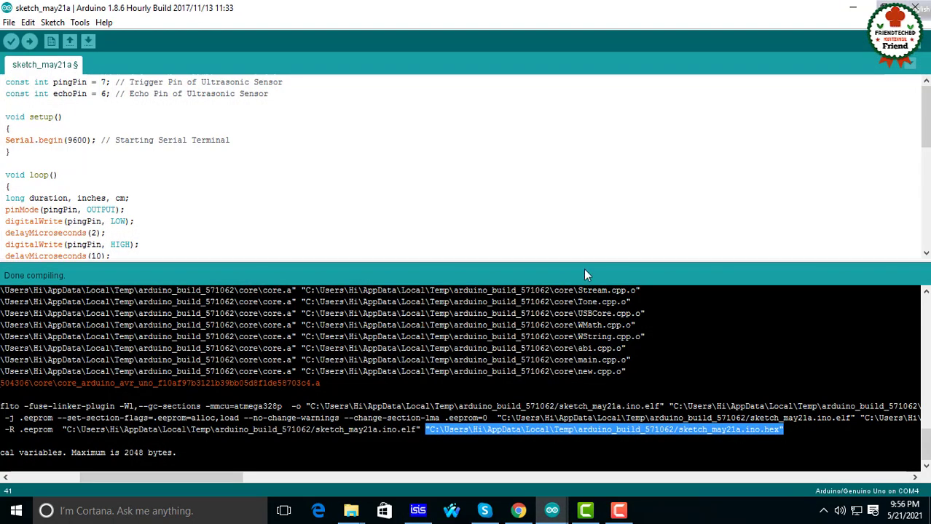
left_click_drag(587, 215, 580, 466)
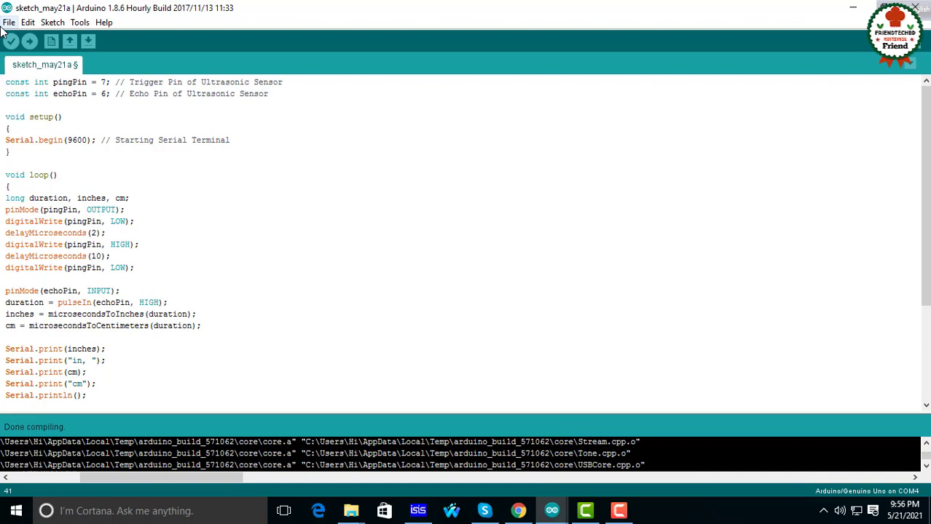
scroll(56, 211, "down", 4)
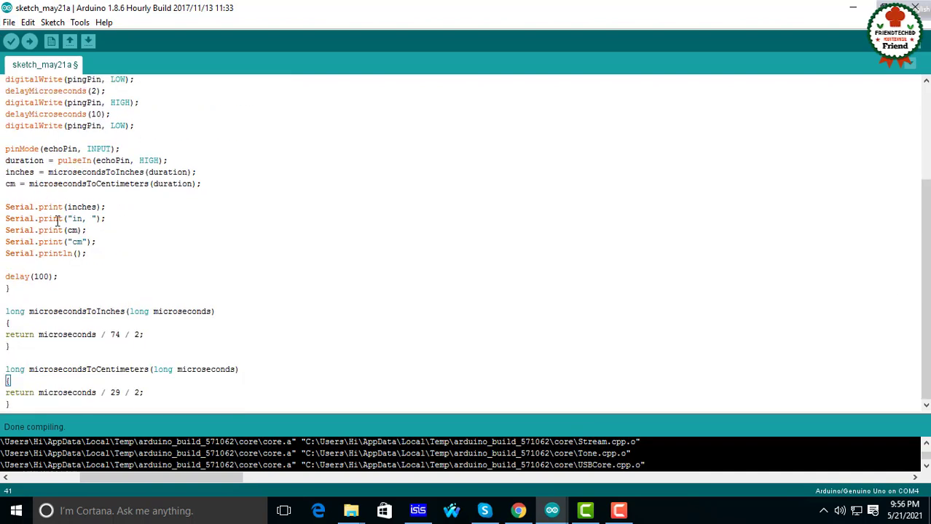
scroll(61, 233, "up", 4)
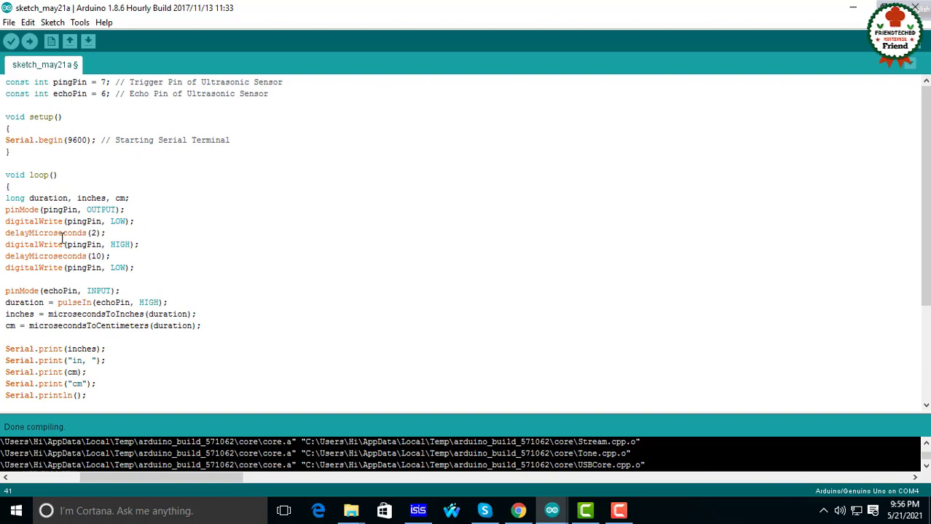
scroll(63, 234, "down", 4)
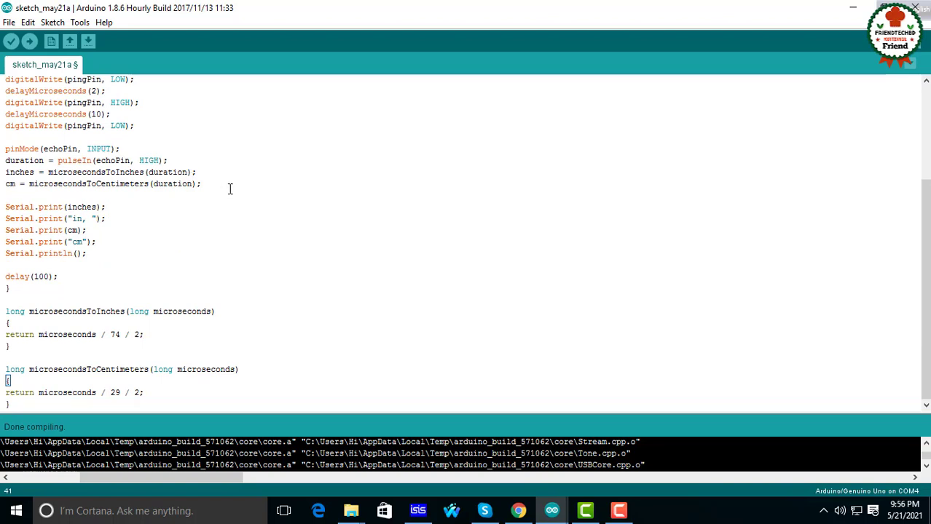
scroll(229, 188, "up", 4)
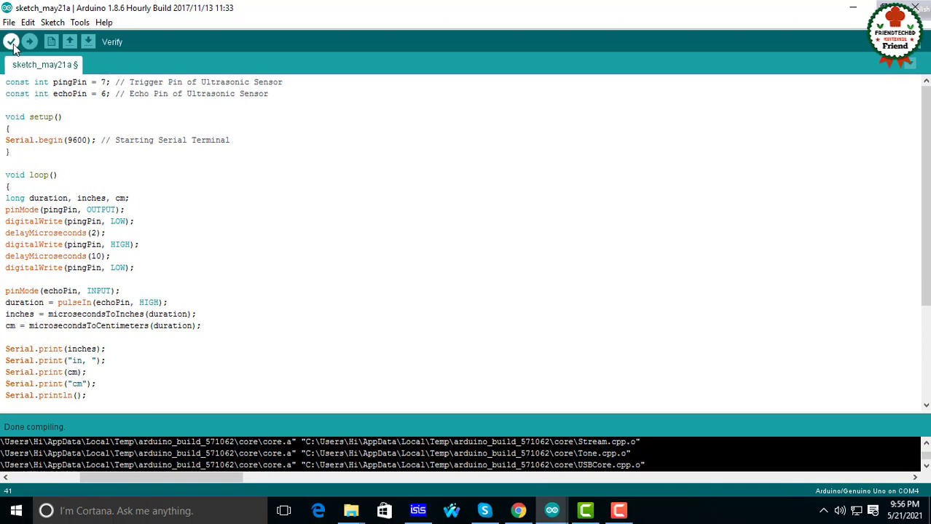
Step: Compile the sketch without saving it and copy the quoted path of sketch_may21a.ino.hex from the compiler output
key("ctrl+s")
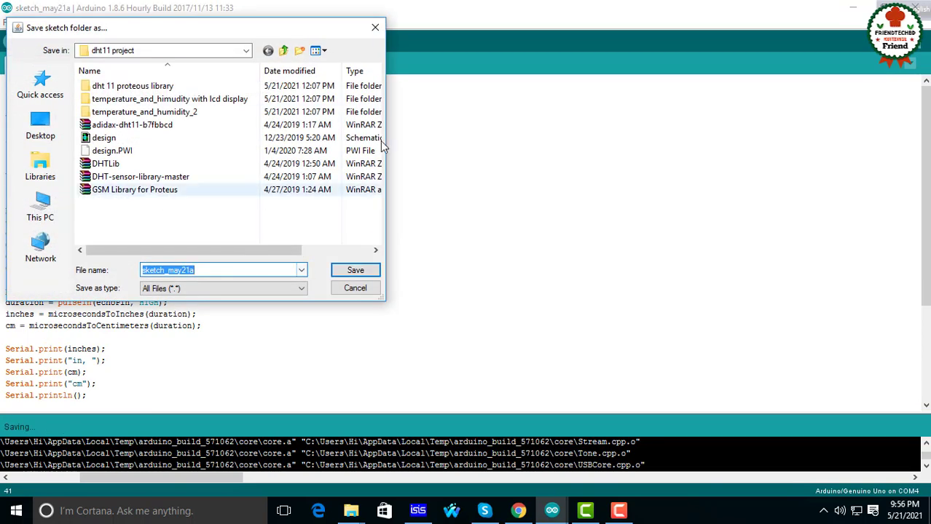
left_click(375, 28)
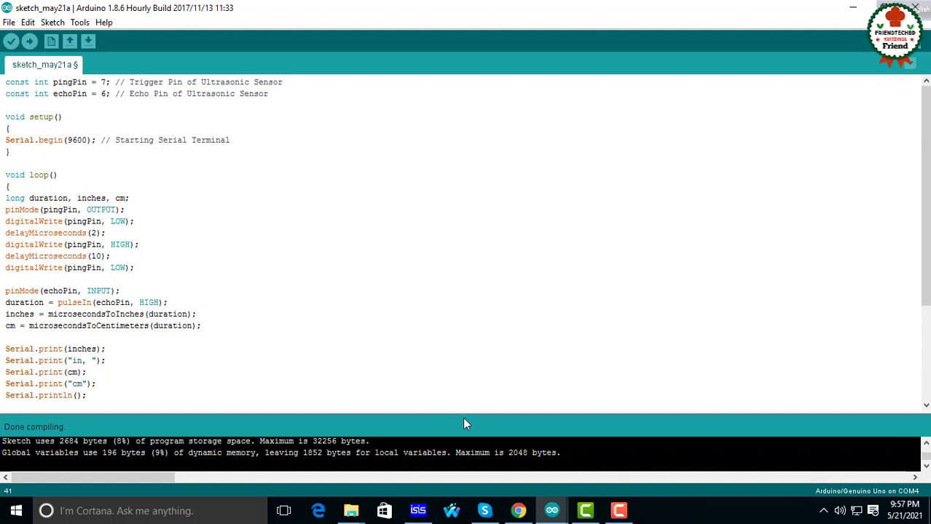
left_click_drag(466, 423, 478, 365)
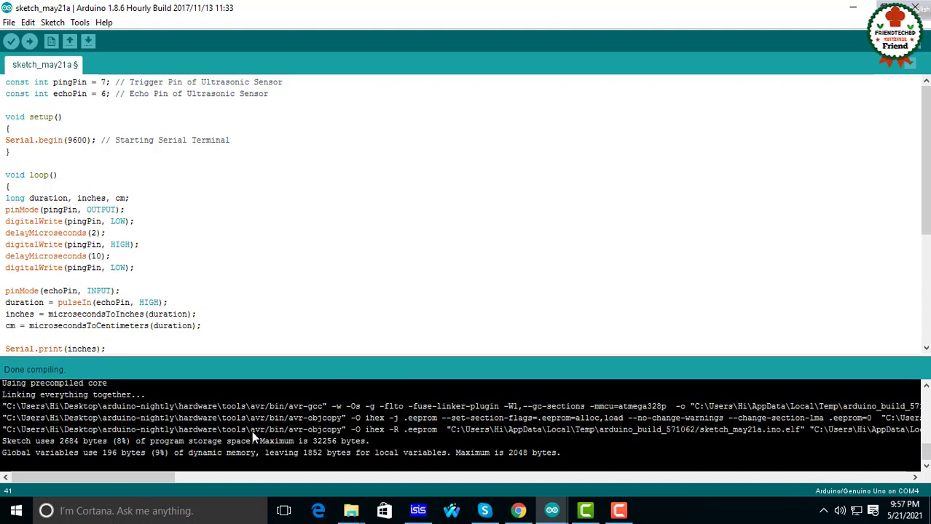
left_click_drag(119, 481, 201, 477)
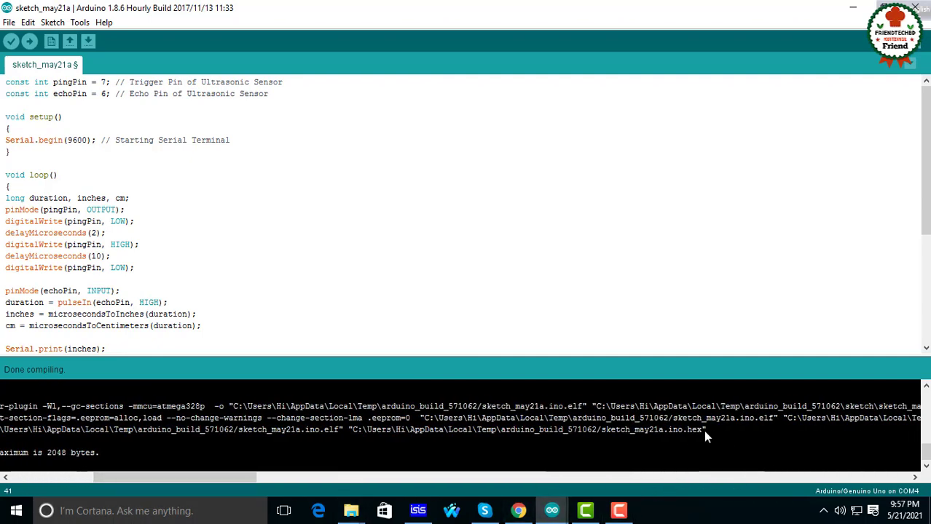
left_click_drag(711, 434, 356, 436)
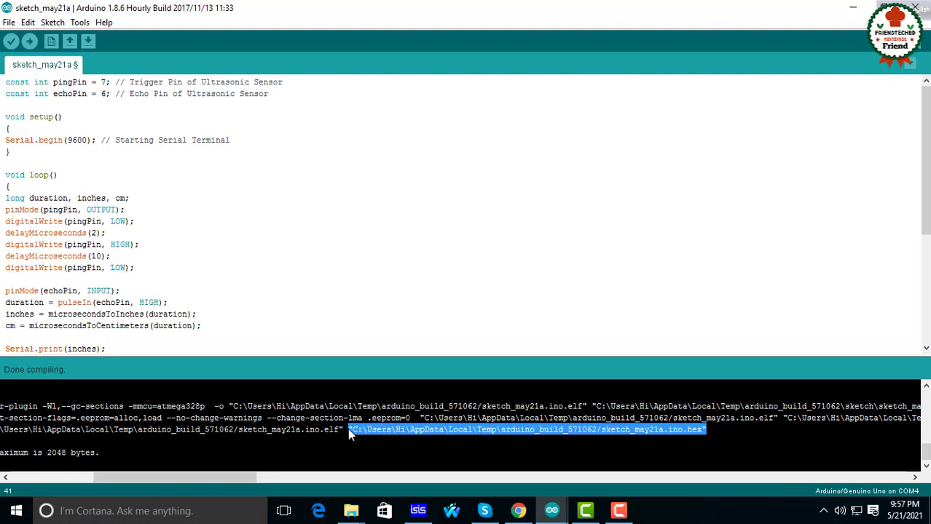
Step: Return to Proteus ISIS and set the Arduino board's program file to the copied sketch_may21a.ino.hex path
left_click(853, 7)
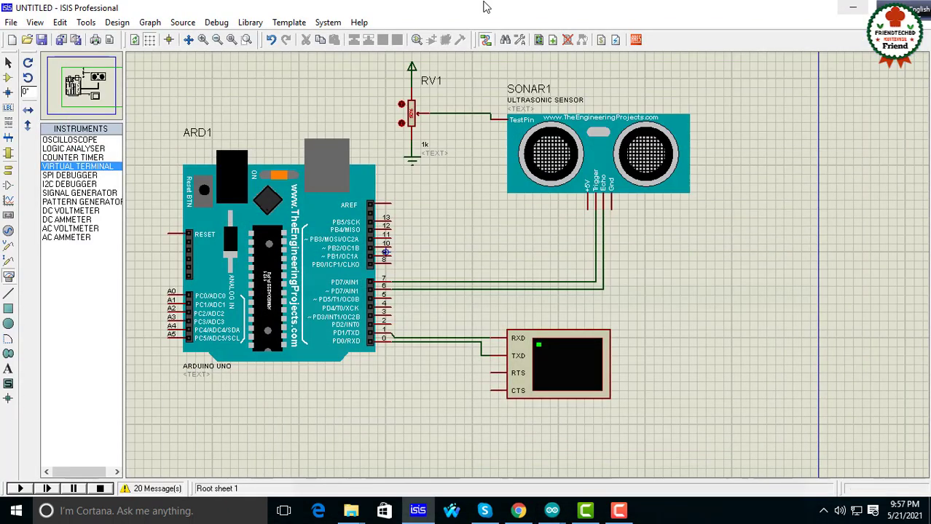
double_click(294, 283)
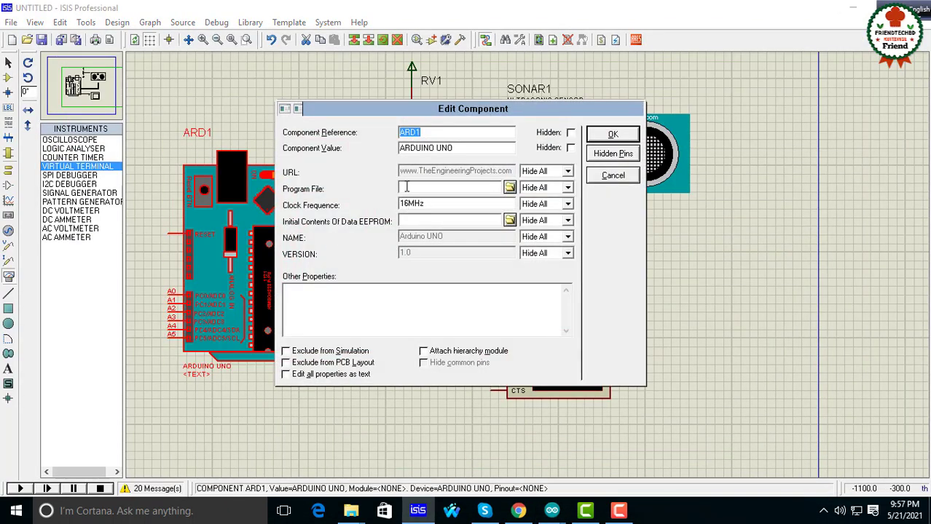
left_click(422, 187)
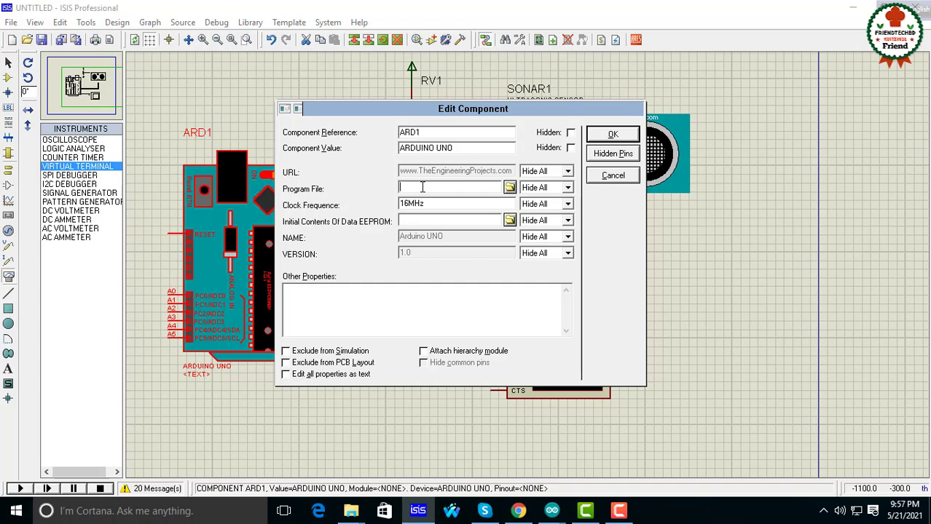
key("ctrl+v")
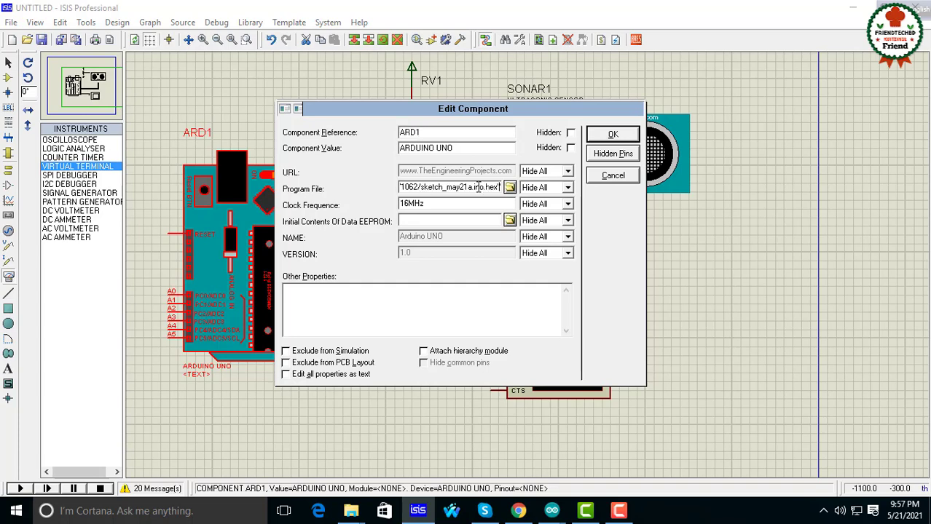
left_click(618, 136)
left_click(480, 222)
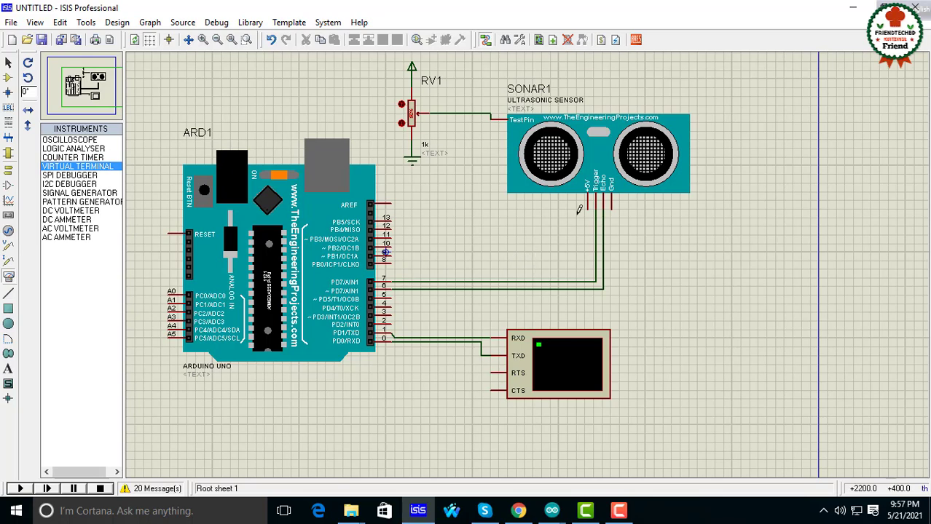
Step: Compare the trigger and echo pin assignments of the sketch in the Arduino IDE with the sensor wiring in Proteus ISIS
left_click(563, 510)
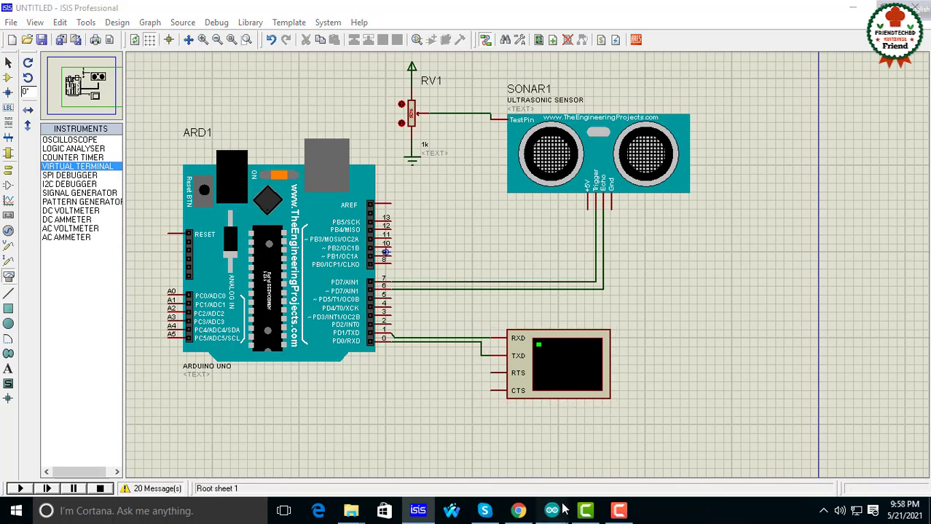
left_click(631, 470)
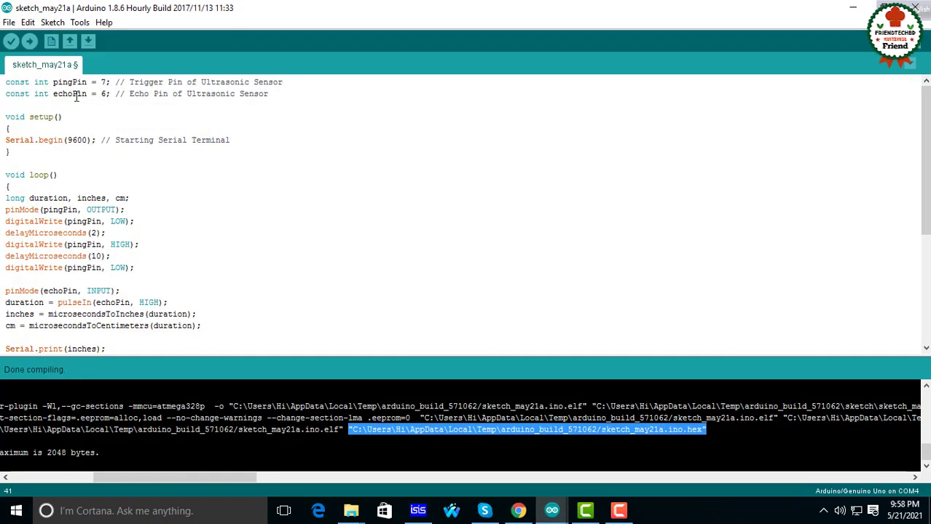
left_click(99, 95)
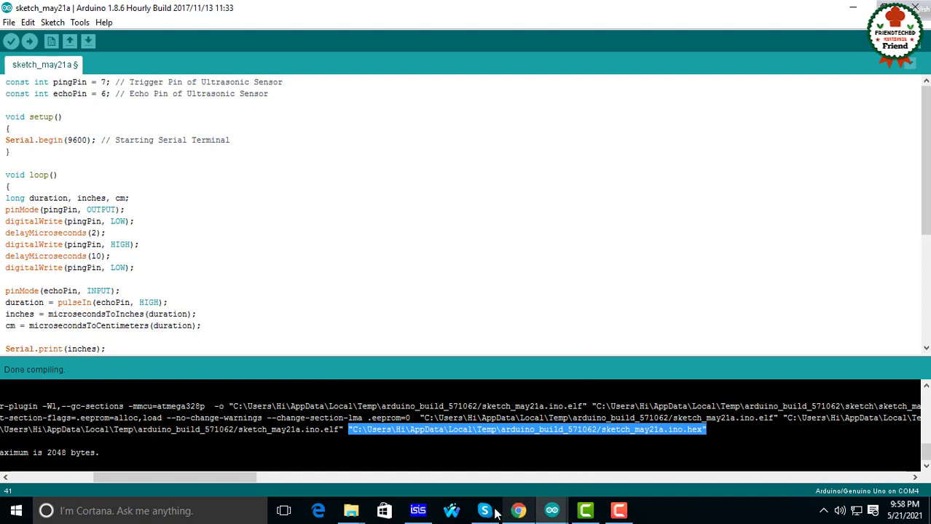
left_click(417, 511)
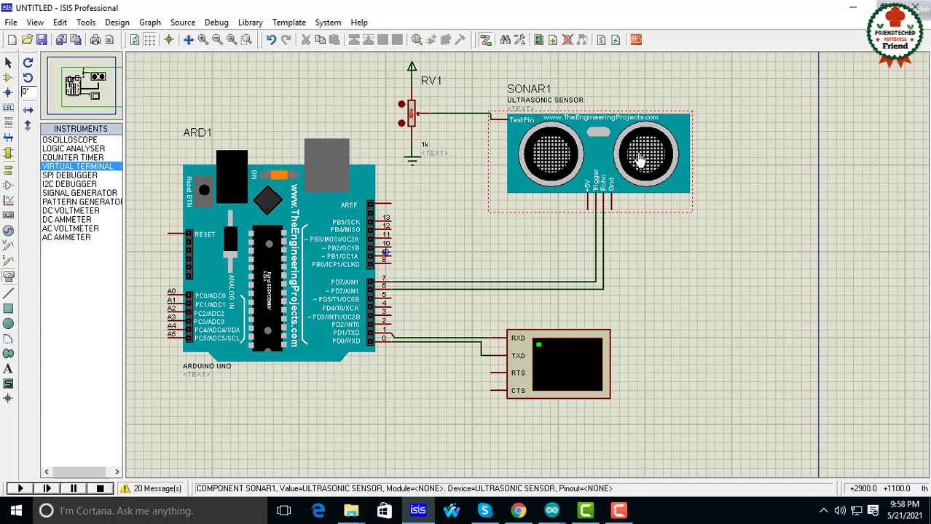
left_click(578, 408)
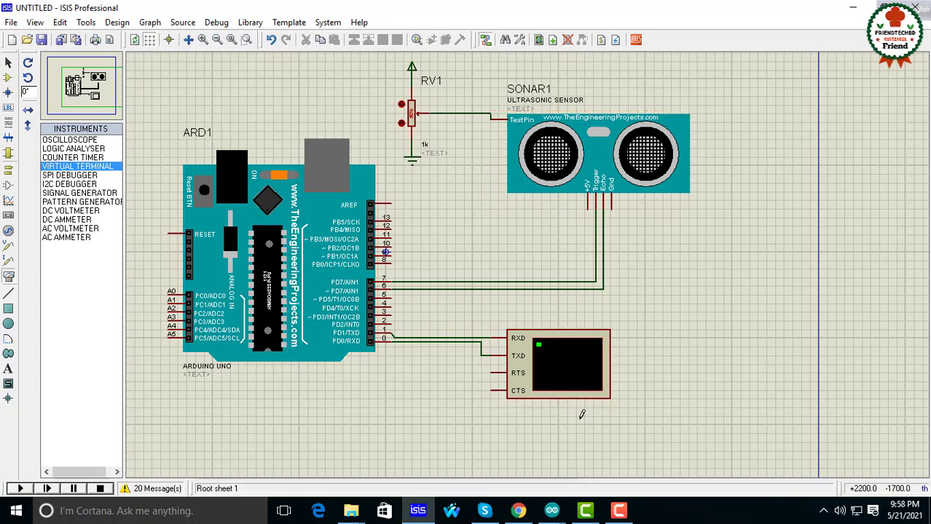
mouse_move(554, 516)
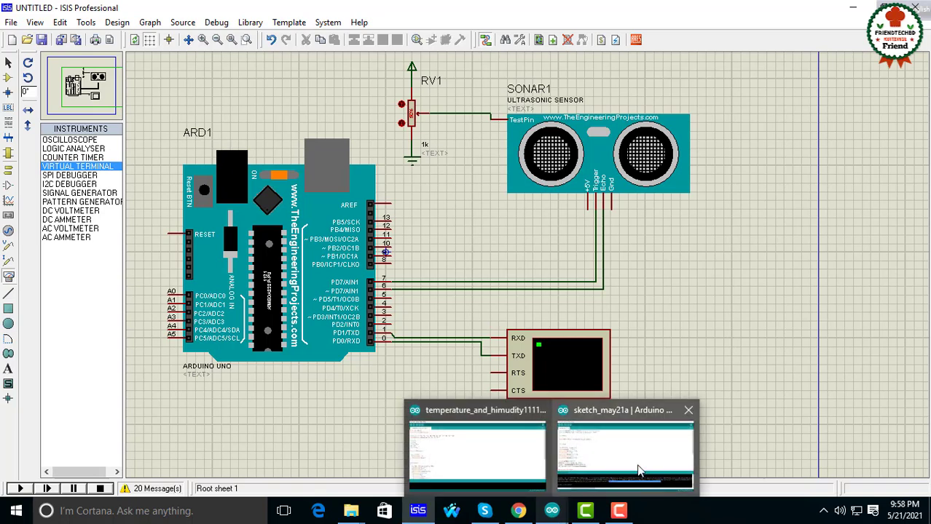
left_click(635, 482)
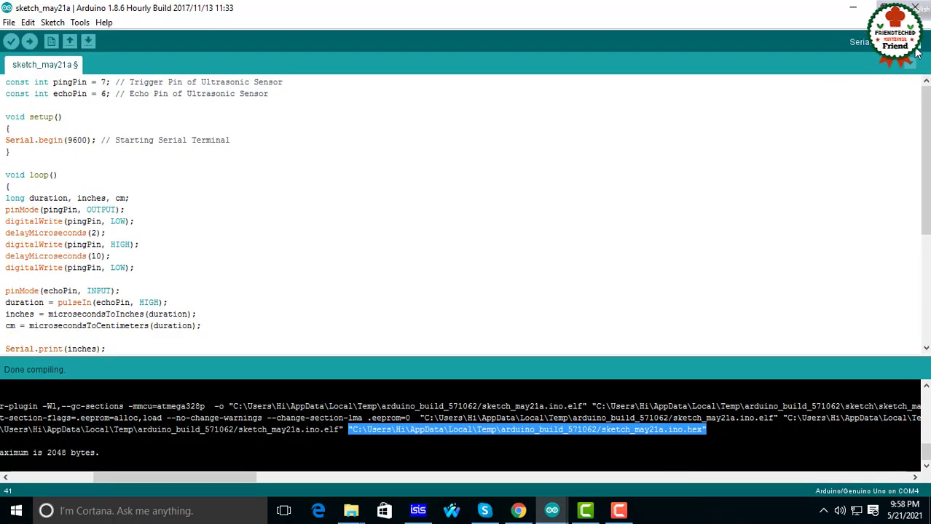
left_click(853, 7)
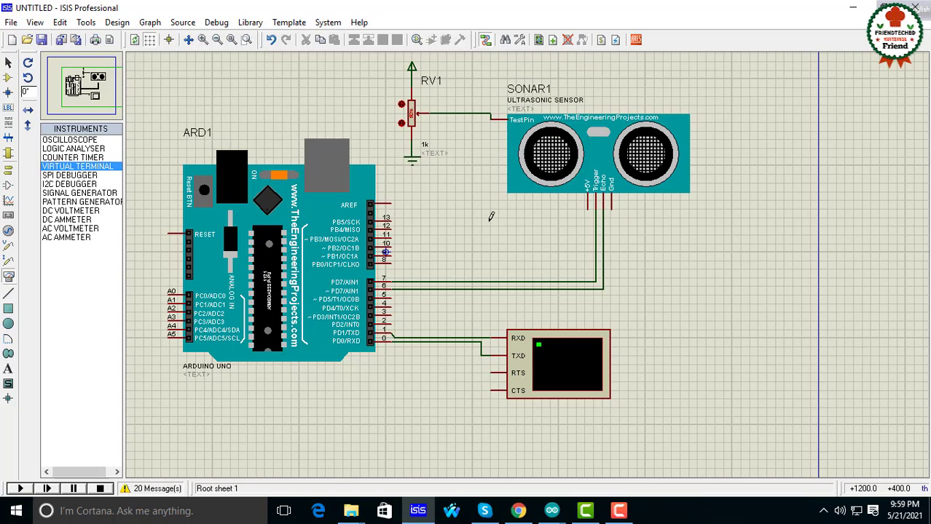
Step: Examine the potentiometer and ultrasonic sensor wiring in the schematic, checking the compiled sketch in the Arduino IDE once more
scroll(491, 216, "up", 1)
scroll(470, 139, "down", 1)
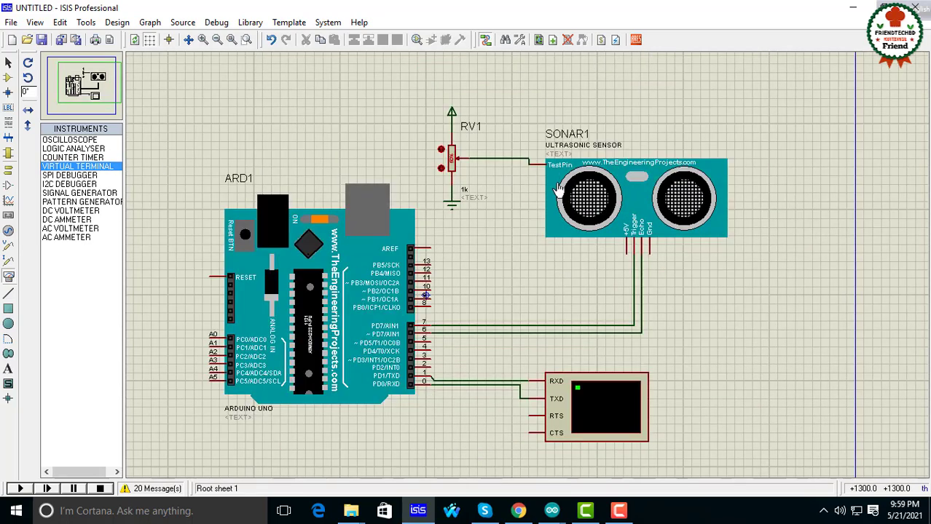
scroll(558, 191, "up", 1)
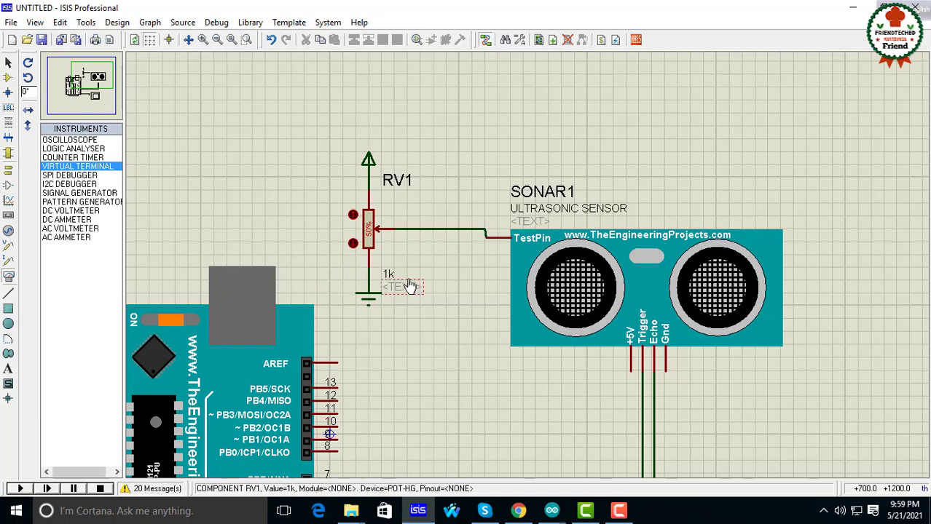
scroll(410, 249, "down", 3)
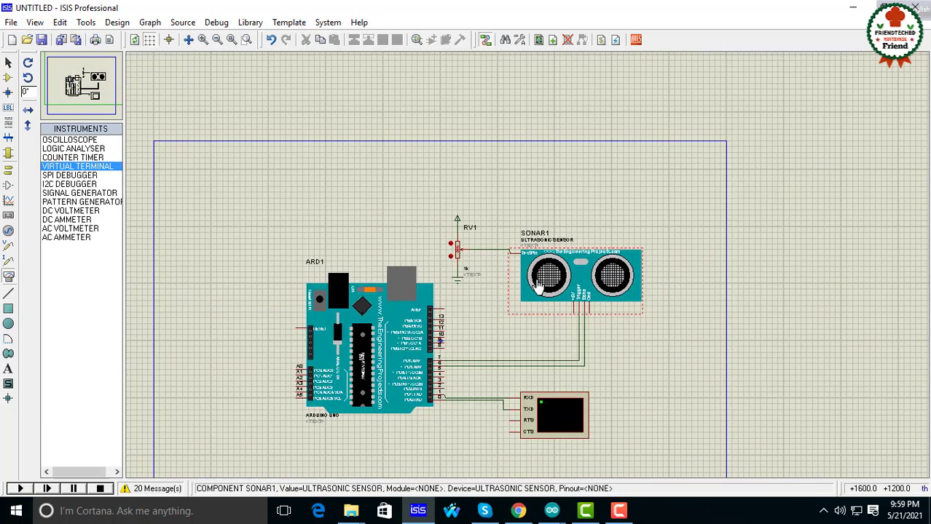
scroll(408, 368, "up", 1)
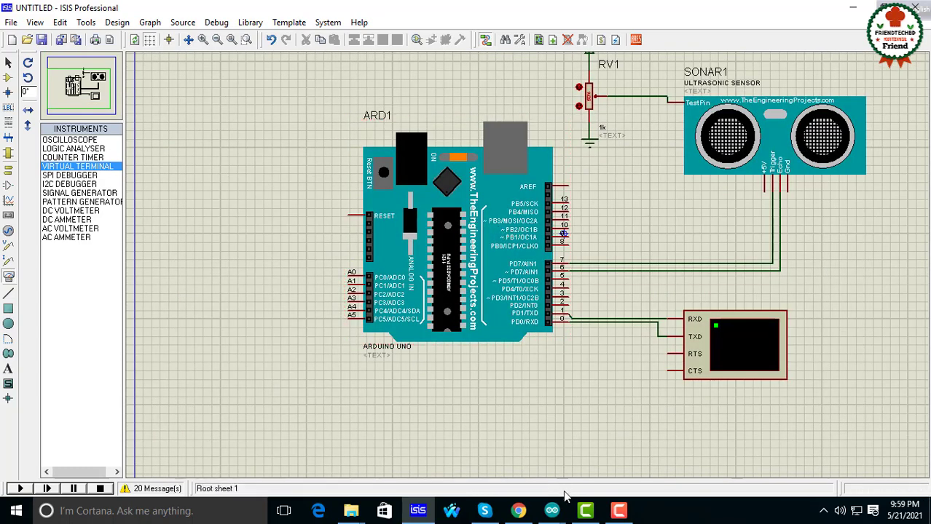
mouse_move(556, 512)
left_click(623, 440)
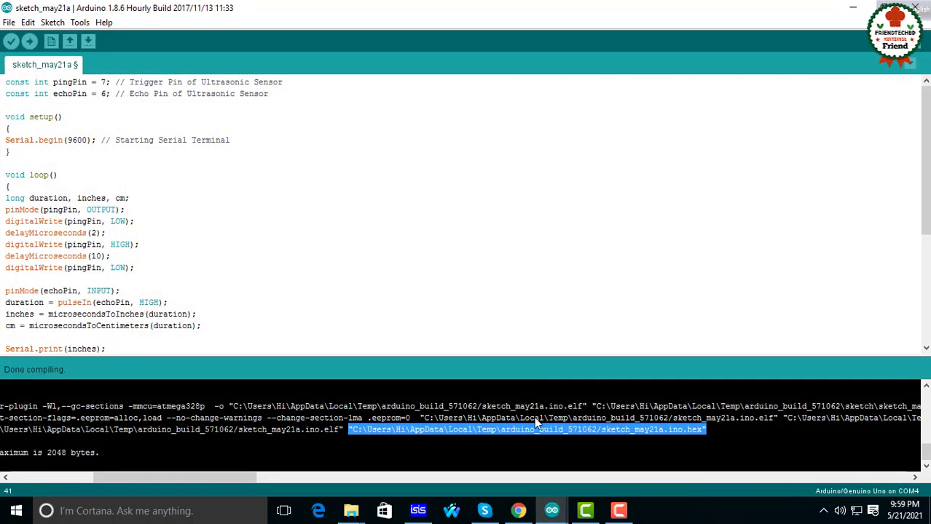
left_click(853, 8)
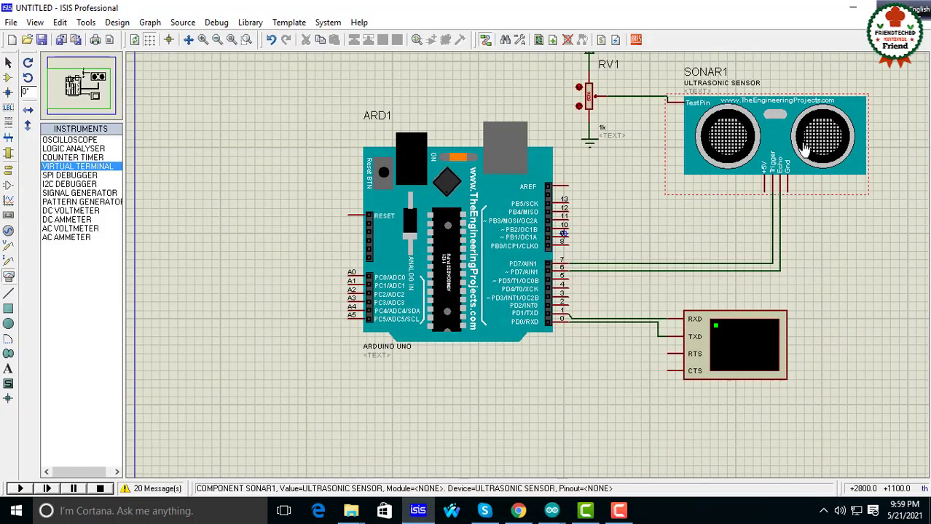
scroll(735, 204, "up", 1)
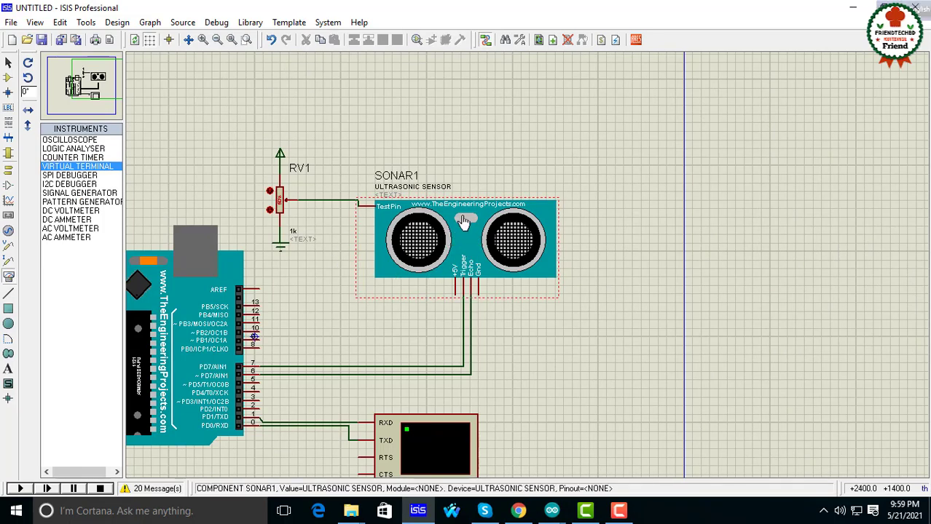
Step: Open the Ultrasonic sensor library file folder on the desktop and examine its IDX, LIB and HEX files
left_click(838, 8)
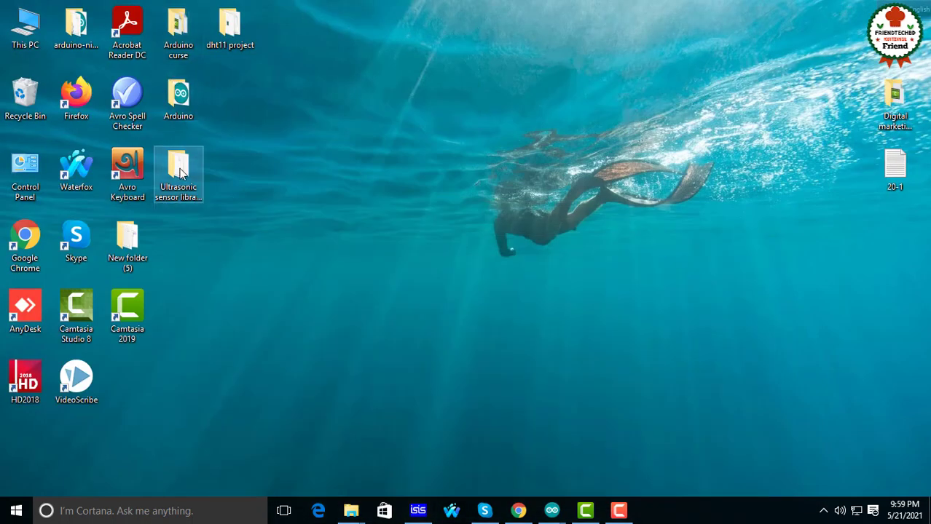
double_click(182, 172)
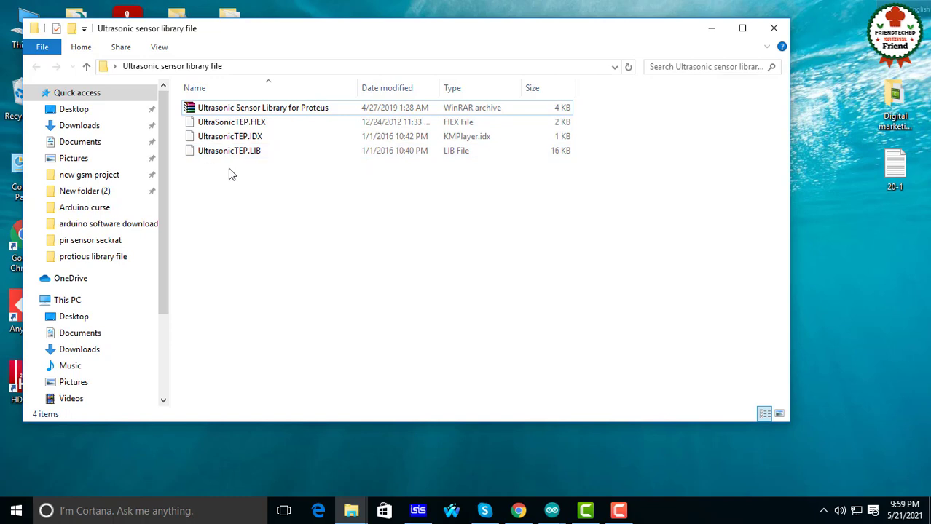
left_click_drag(230, 168, 236, 141)
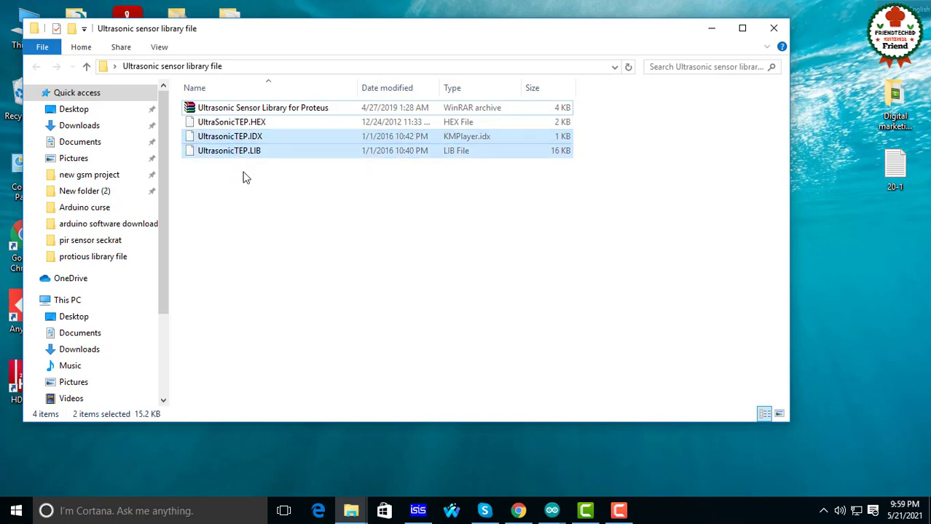
left_click(264, 123)
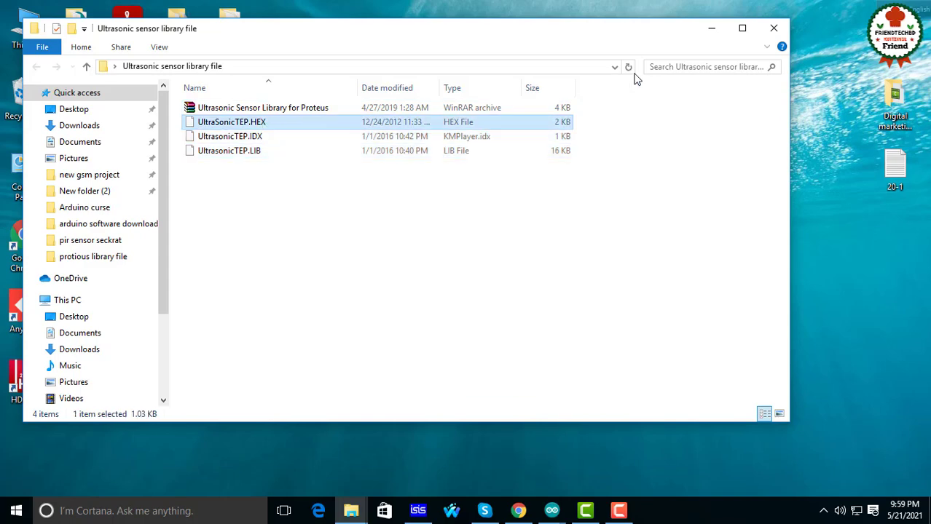
left_click(711, 29)
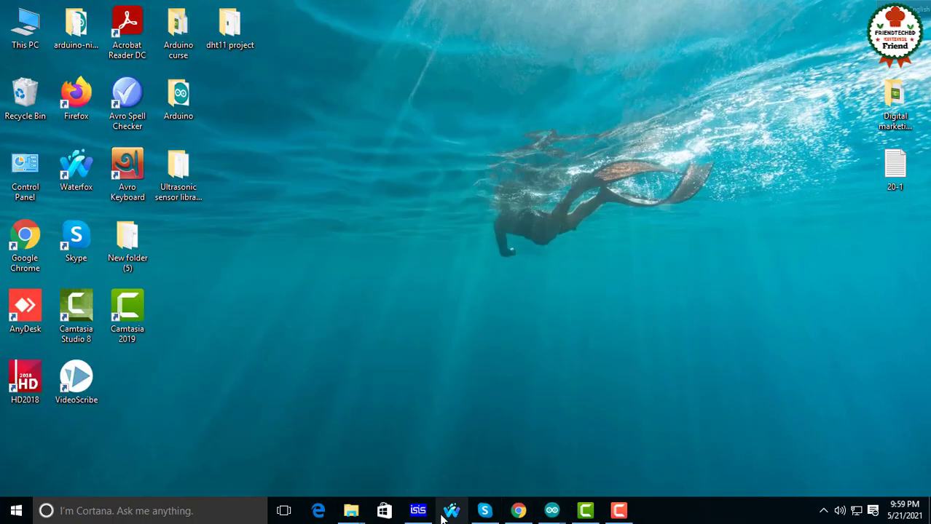
Step: Return to Proteus ISIS and set the ultrasonic sensor's HEX file to UltraSonicTEP.HEX from the desktop's Ultrasonic sensor library file folder
left_click(417, 510)
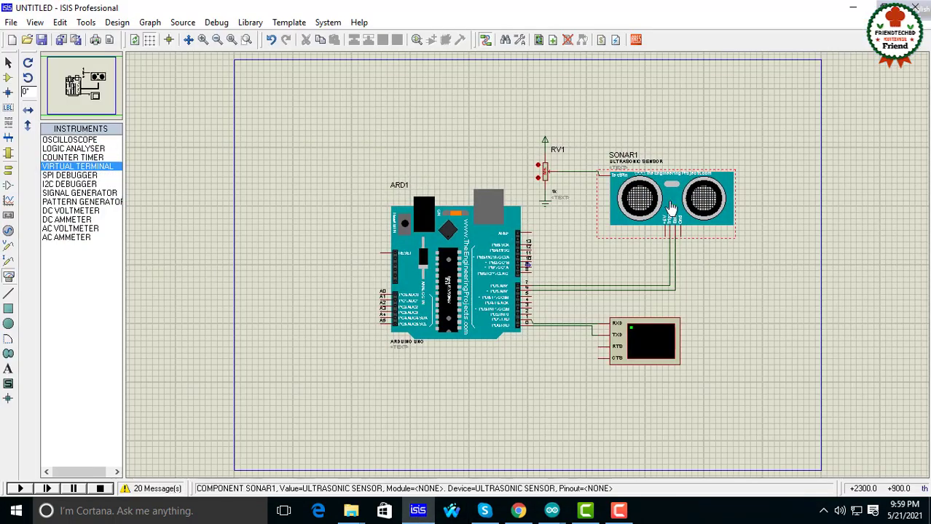
double_click(677, 195)
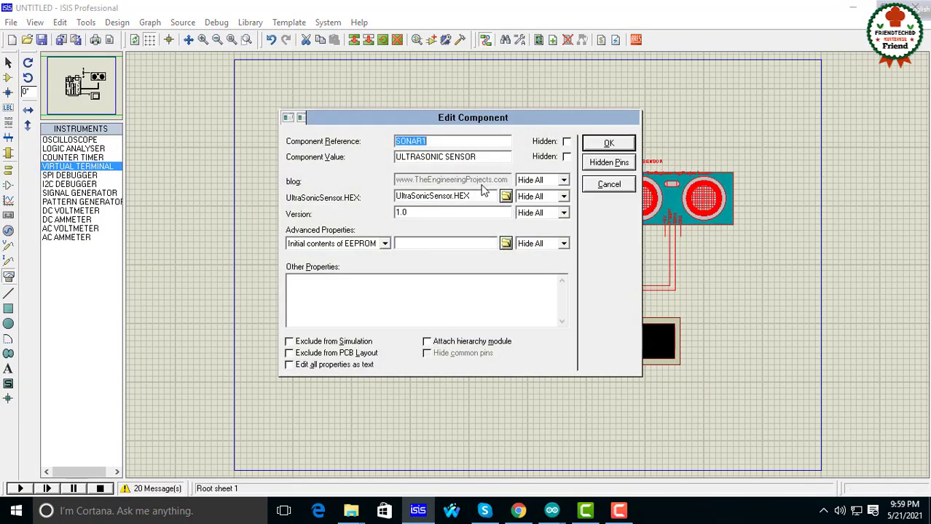
left_click(506, 197)
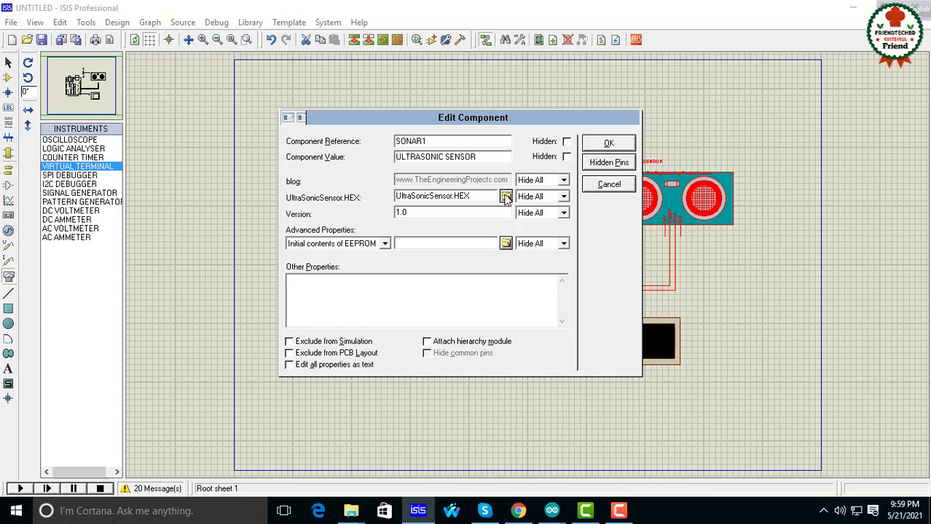
left_click(455, 149)
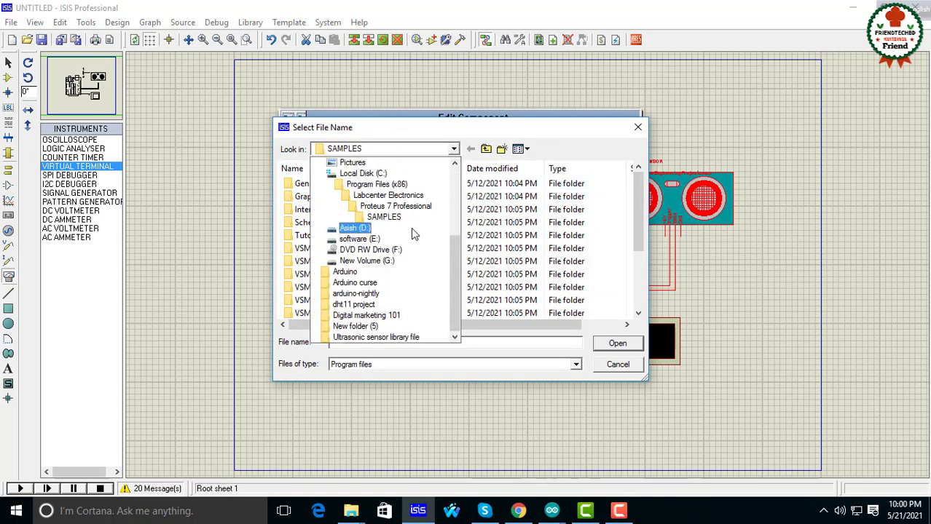
scroll(412, 231, "up", 2)
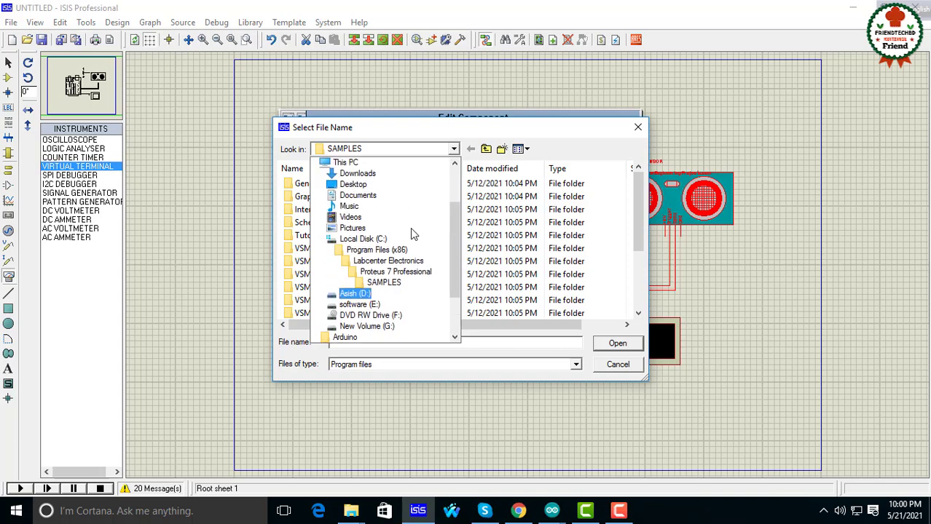
left_click(364, 185)
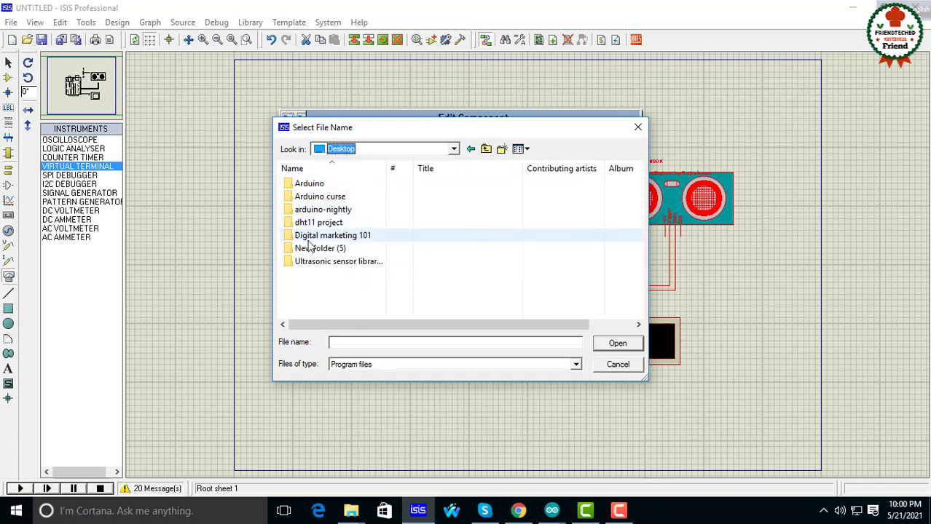
double_click(339, 262)
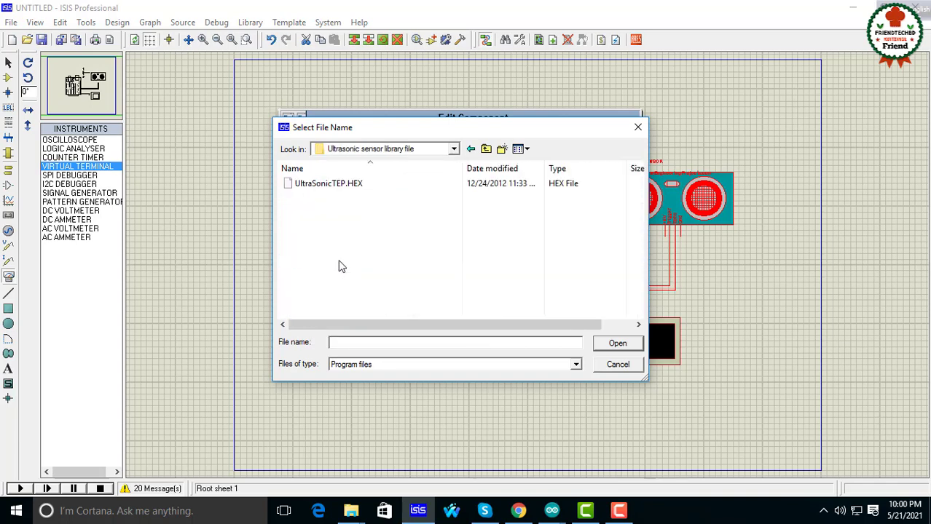
left_click(348, 186)
left_click(617, 343)
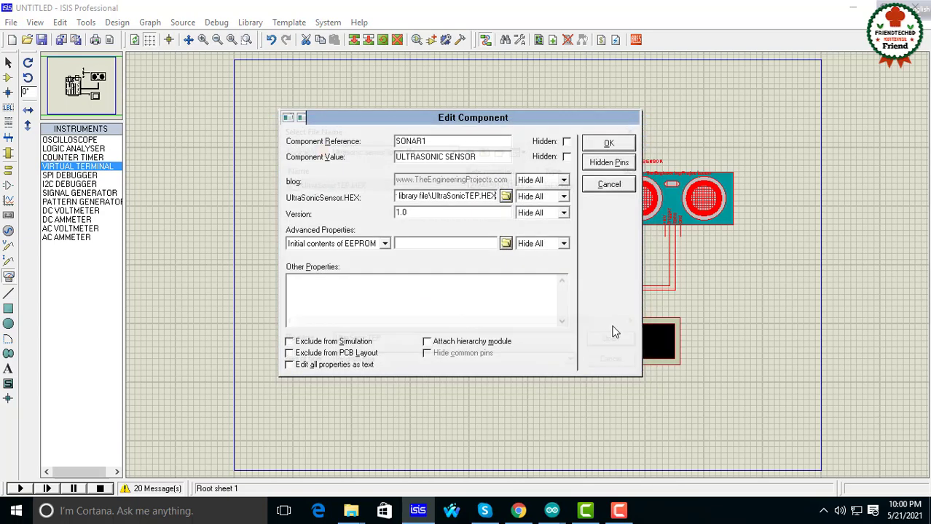
left_click(608, 143)
left_click(696, 230)
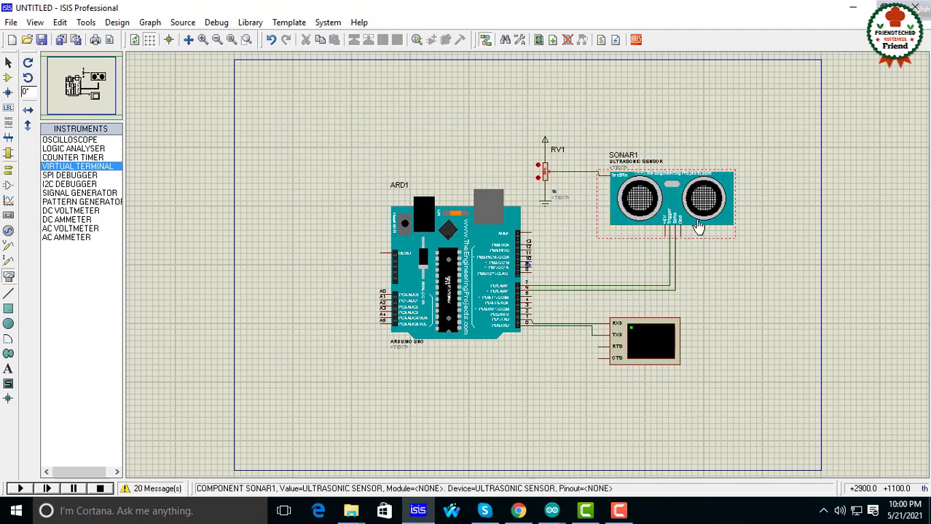
Step: Examine the virtual terminal's wiring in the schematic and the serial print code of the sketch in the Arduino IDE
left_click(669, 353)
scroll(669, 354, "up", 2)
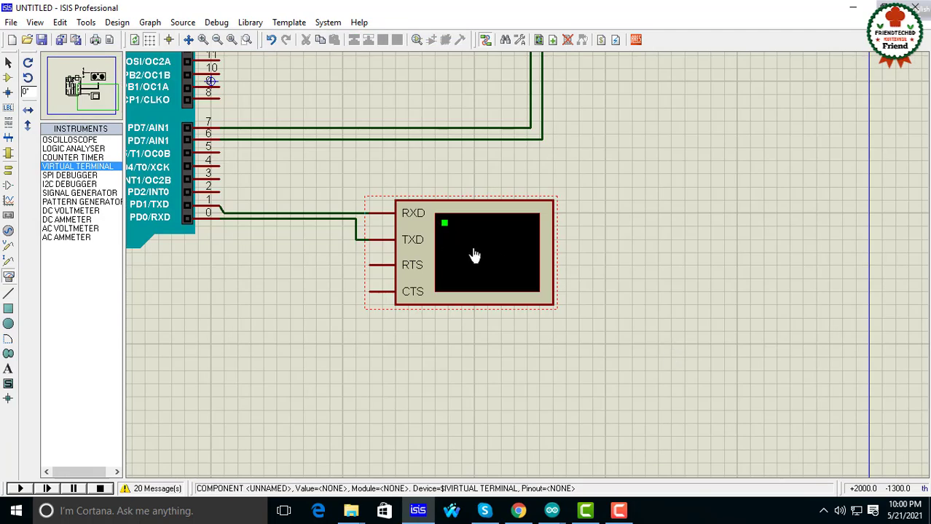
scroll(474, 255, "down", 2)
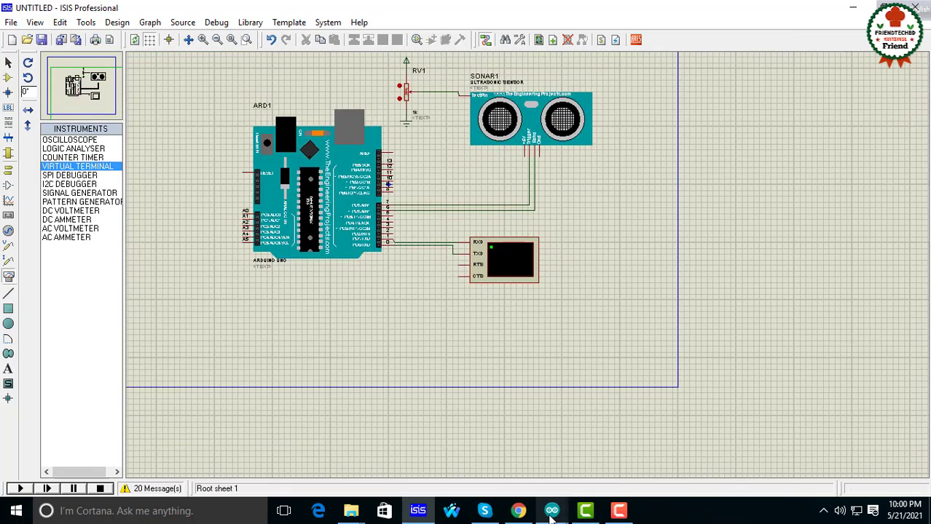
mouse_move(551, 516)
left_click(592, 459)
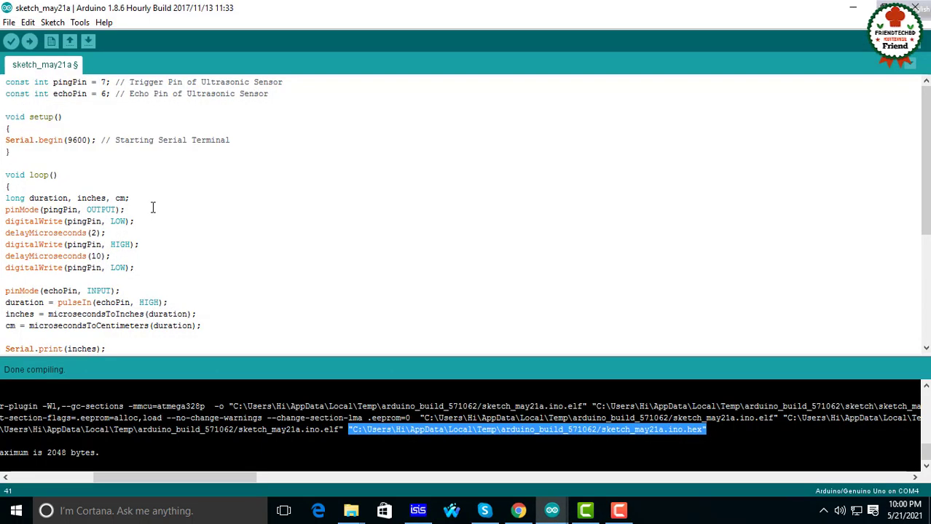
scroll(153, 208, "down", 3)
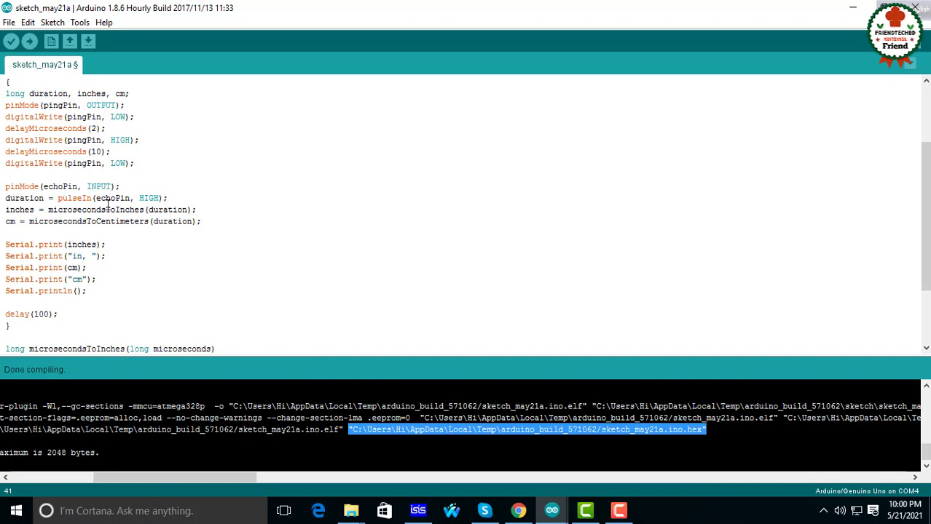
left_click(847, 7)
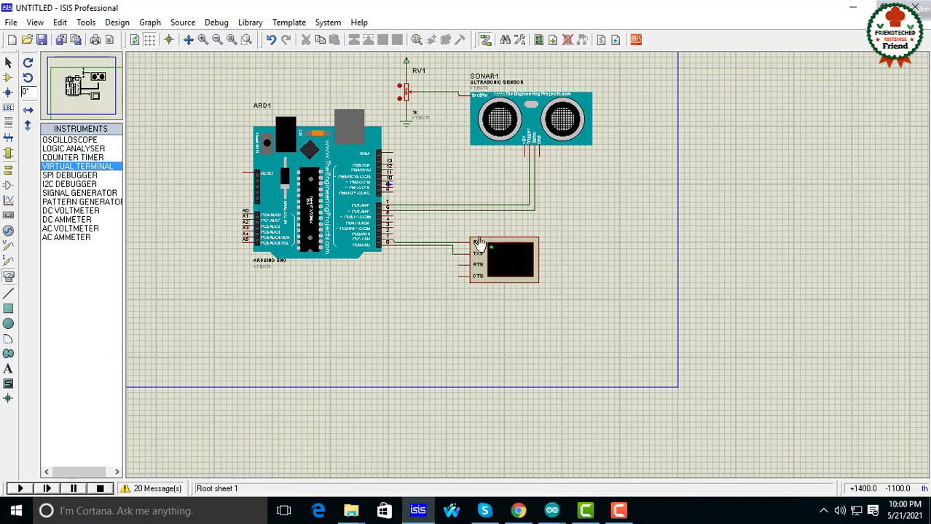
scroll(492, 205, "up", 1)
scroll(493, 208, "down", 2)
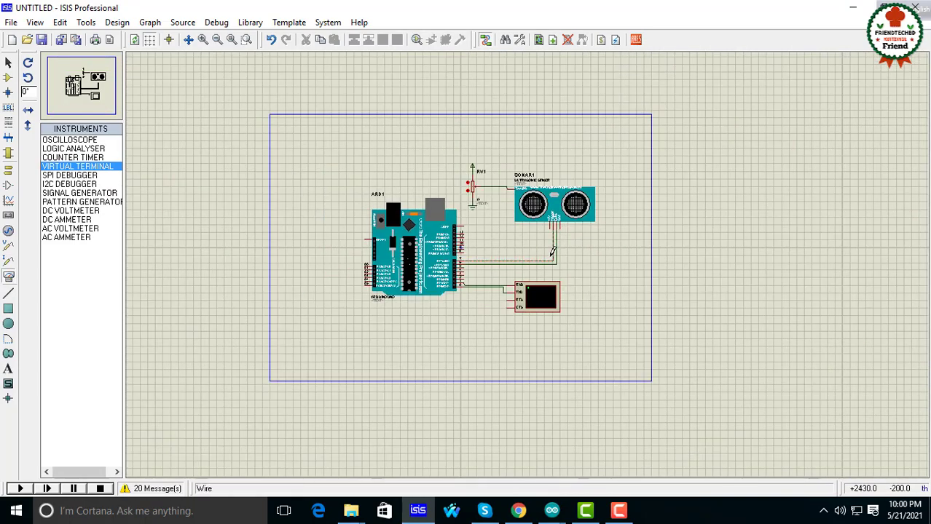
Step: Run the circuit simulation and move the Virtual Terminal window clear of the schematic, beside the ultrasonic sensor
scroll(554, 249, "up", 1)
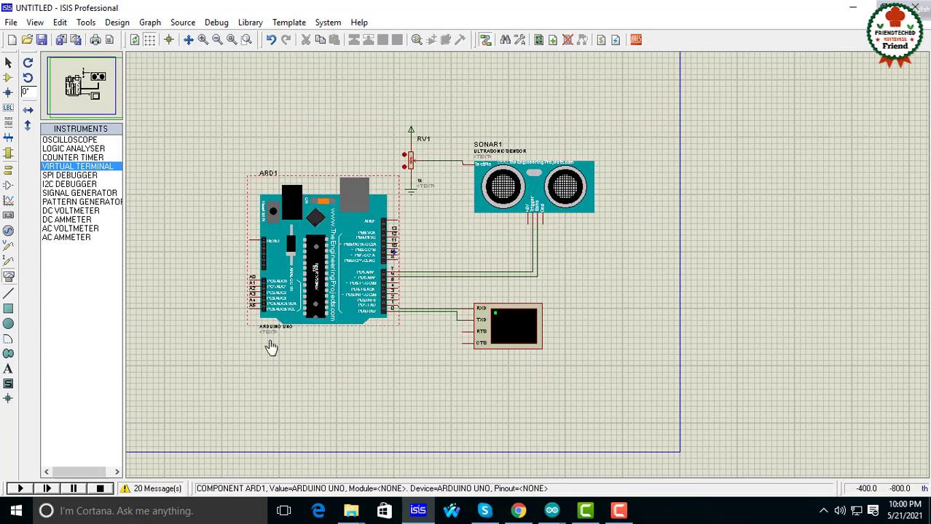
left_click(20, 490)
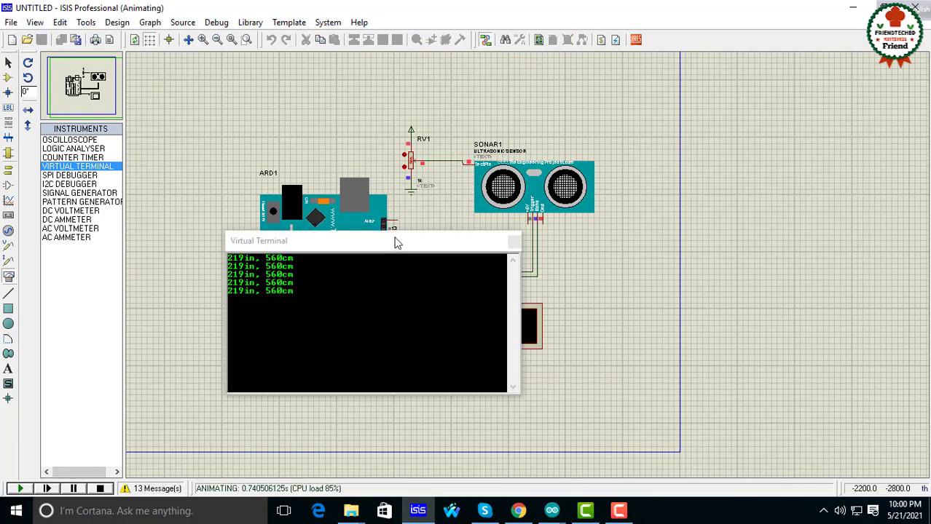
left_click_drag(390, 240, 785, 204)
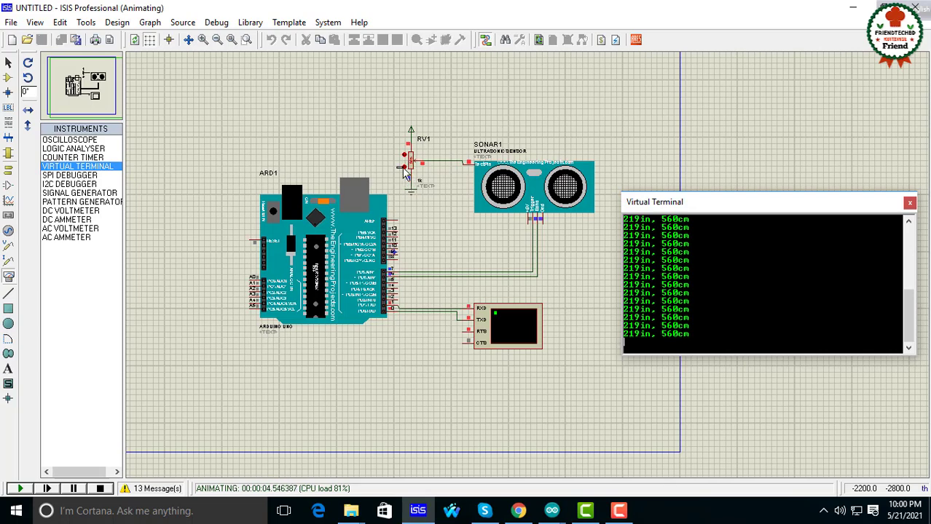
Step: Lower potentiometer RV1 to its minimum and raise it slightly again to vary the distance printed in the Virtual Terminal
left_click(405, 174)
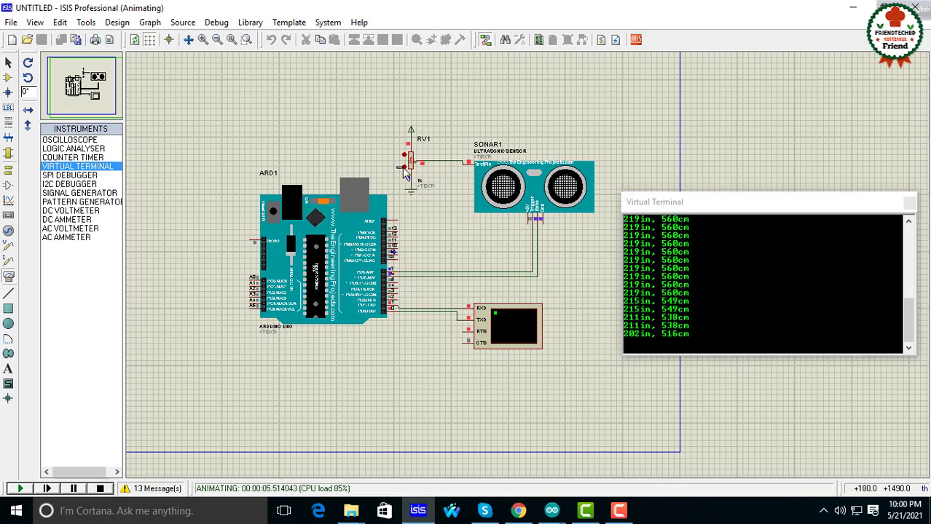
left_click_drag(406, 173, 406, 173)
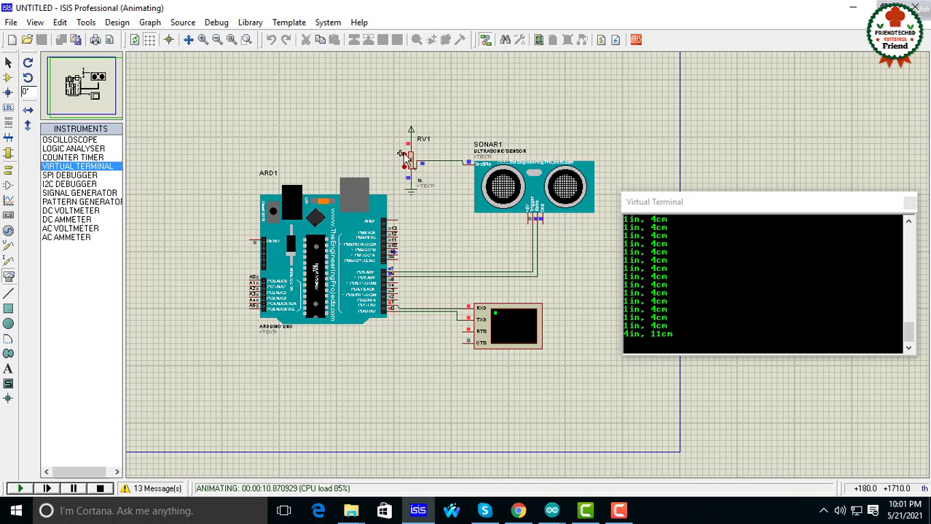
left_click_drag(401, 155, 401, 155)
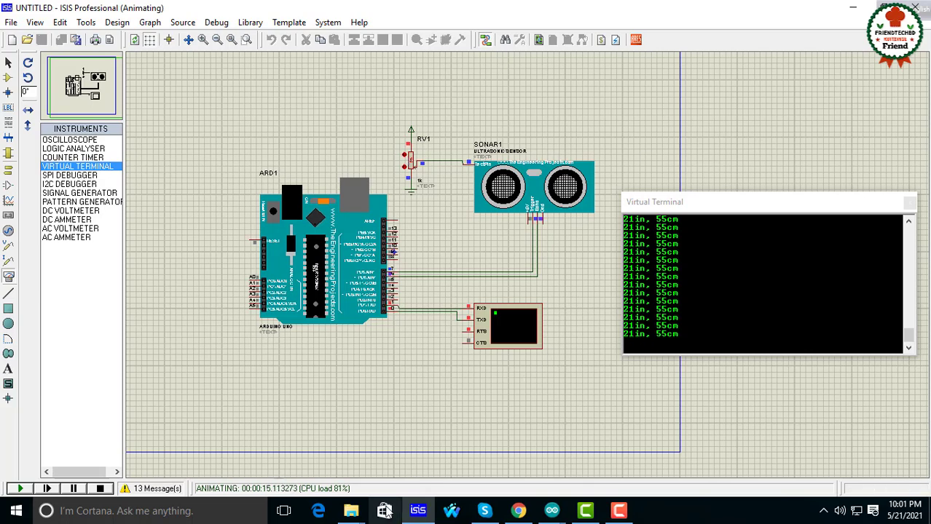
Step: Examine the sensor library archives in the protious library file folder on drive E: and return to the running simulation
mouse_move(351, 511)
left_click(650, 457)
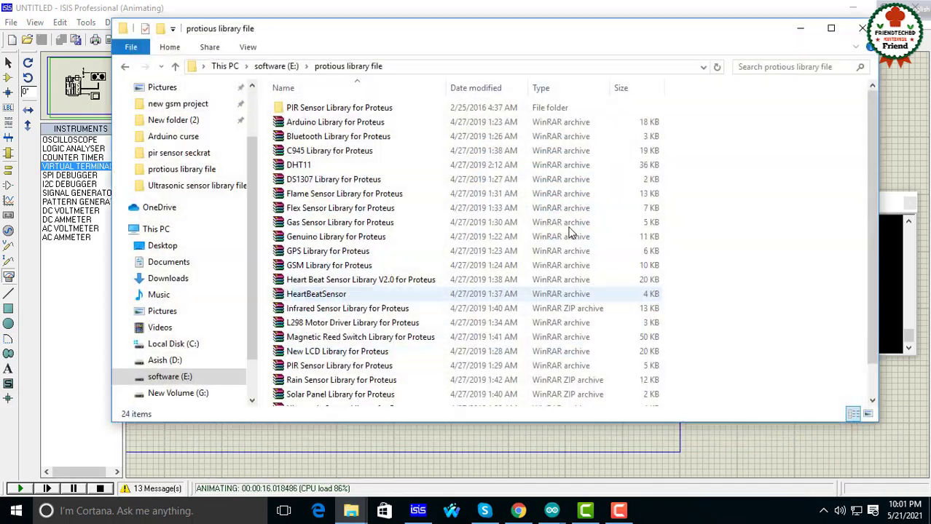
scroll(495, 291, "down", 1)
scroll(491, 312, "up", 1)
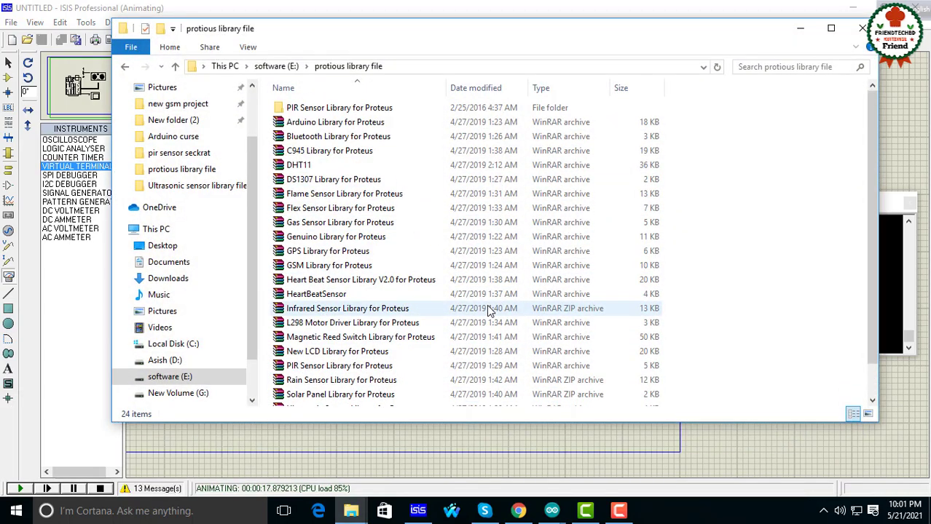
left_click(800, 31)
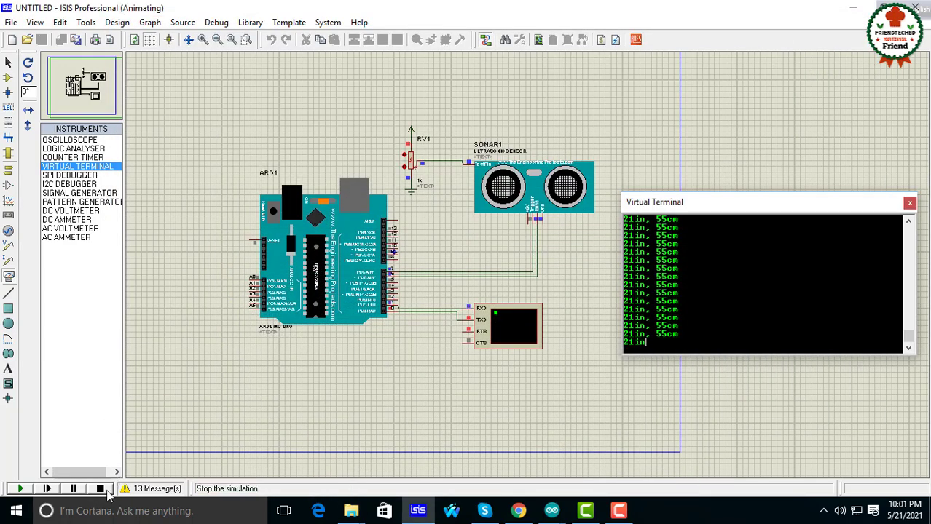
Step: Stop the simulation and examine the remaining library archives at the end of the protious library file folder's list
left_click(104, 490)
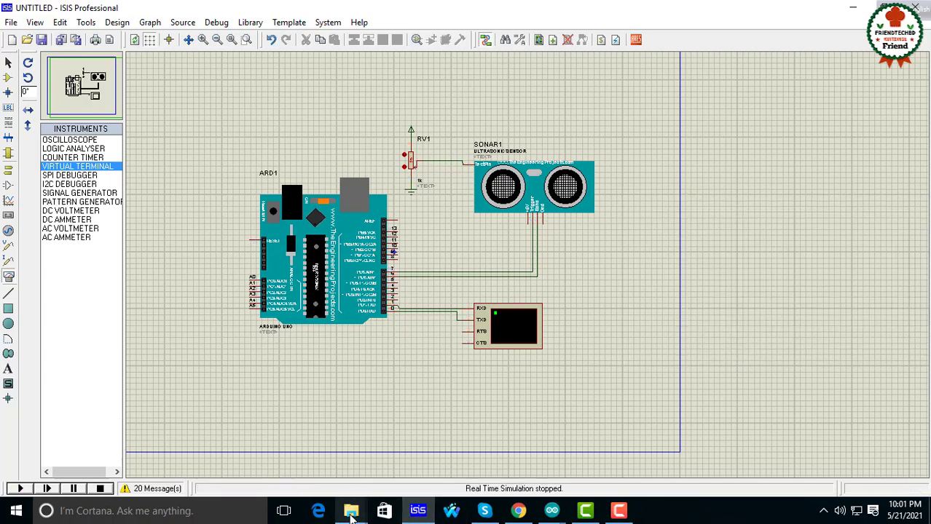
mouse_move(351, 512)
left_click(659, 459)
scroll(477, 231, "down", 2)
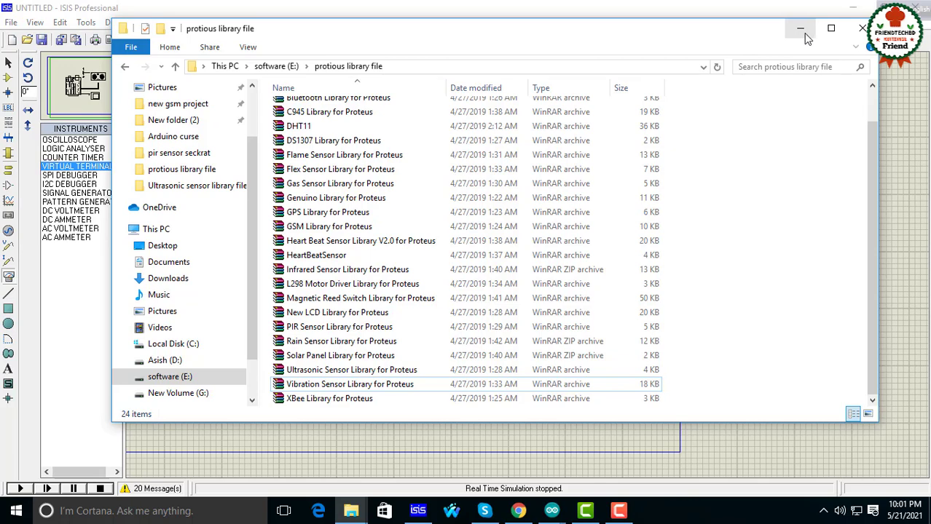
left_click(800, 29)
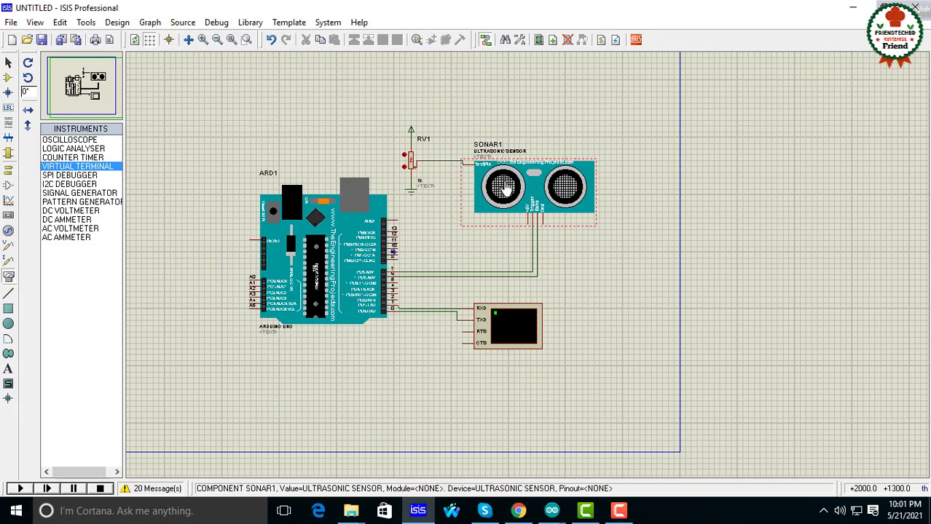
Step: Switch to Chrome and examine the sensor library sections and their downloads on The Engineering Projects' Proteus Libraries of Embedded Sensors page
left_click(857, 13)
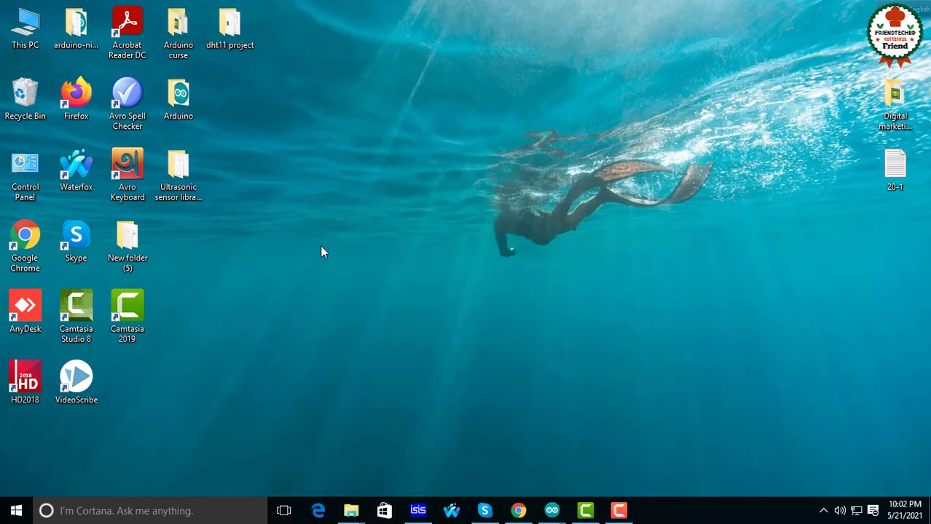
mouse_move(516, 514)
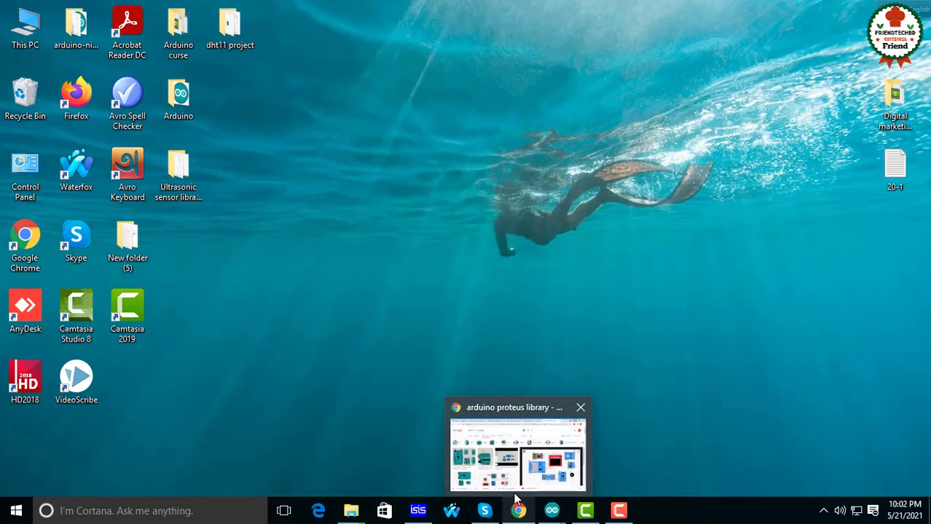
left_click(518, 471)
left_click(337, 13)
scroll(379, 230, "up", 4)
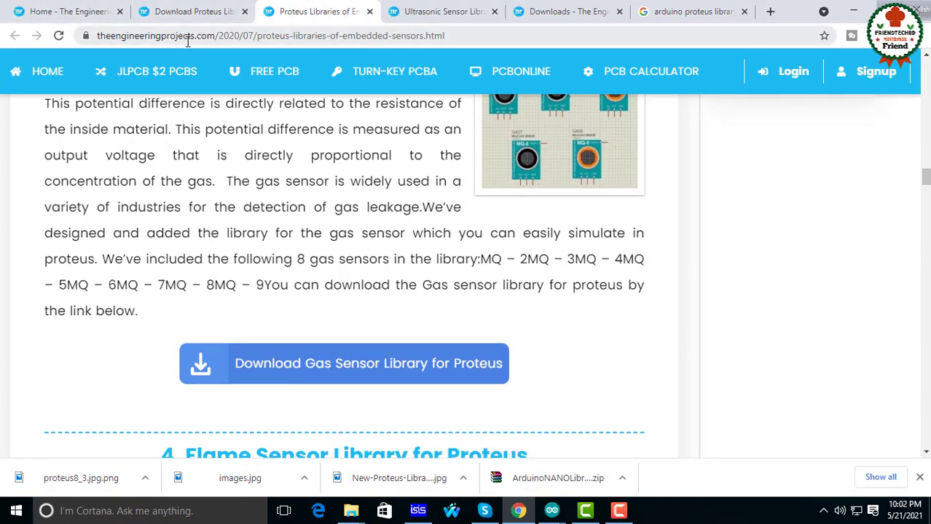
scroll(437, 230, "up", 6)
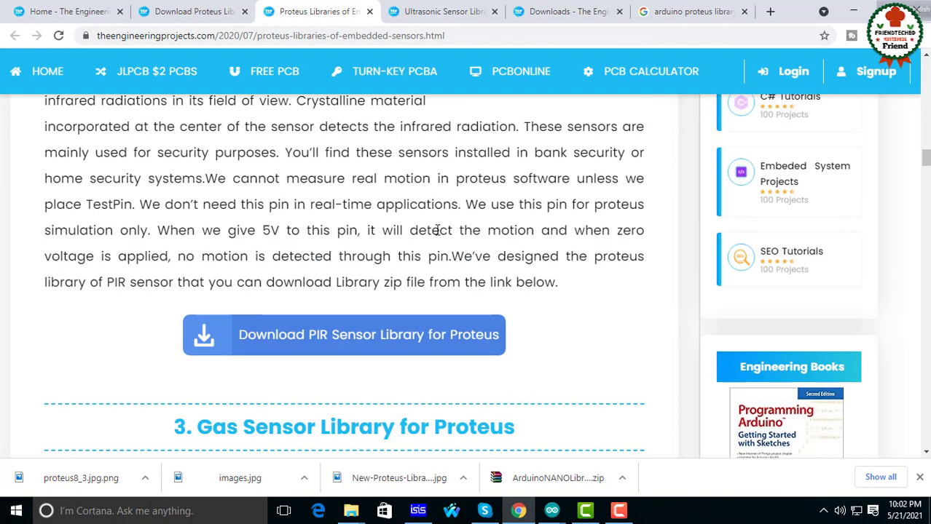
scroll(437, 230, "up", 8)
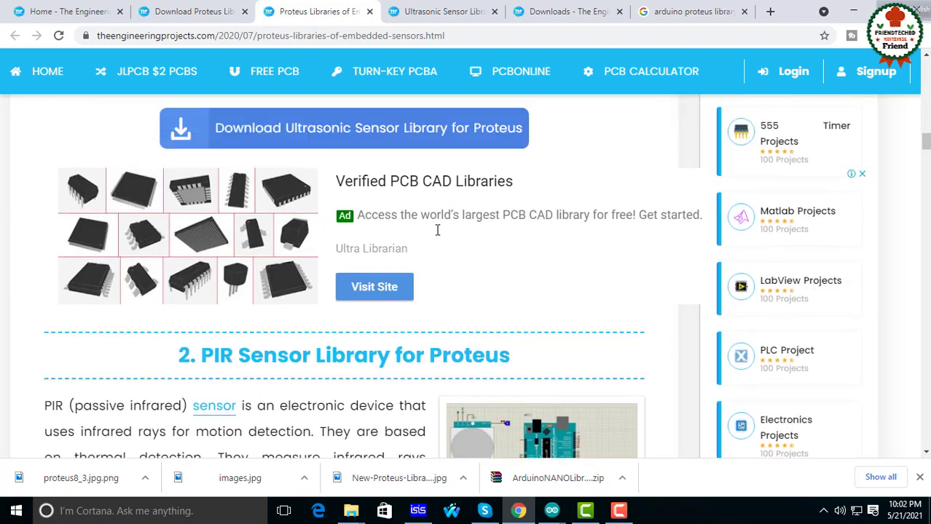
scroll(437, 230, "down", 20)
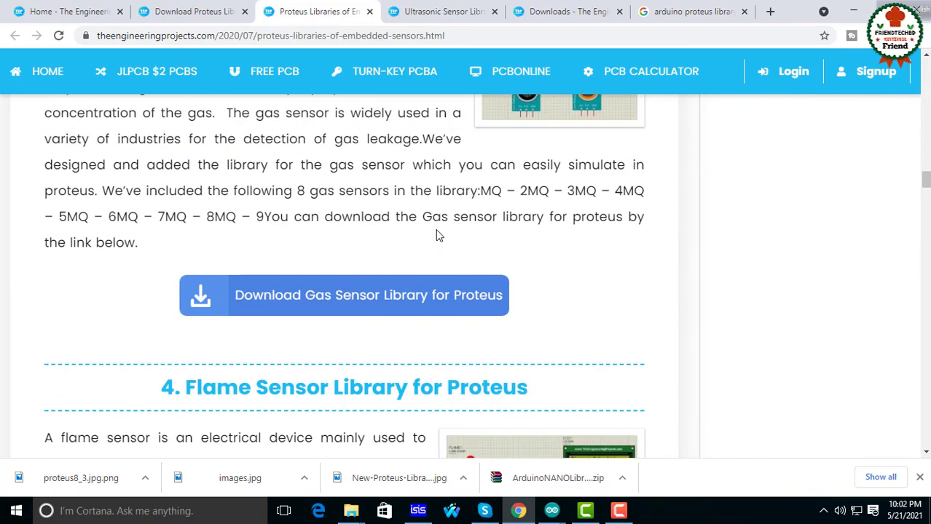
scroll(337, 183, "down", 5)
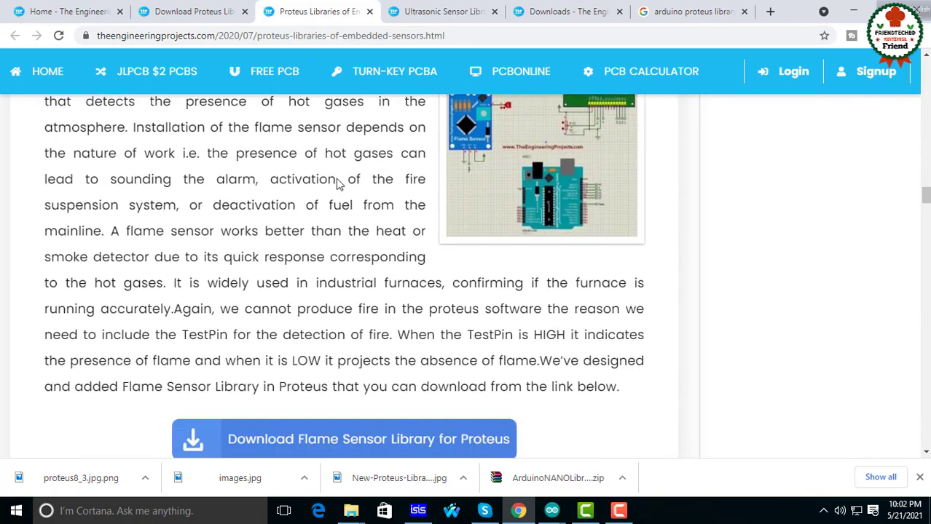
scroll(350, 190, "down", 6)
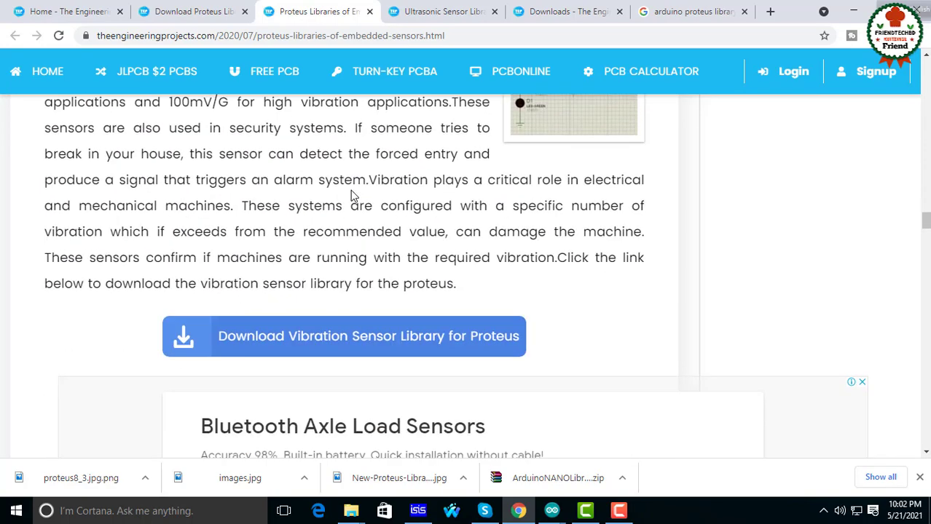
scroll(542, 270, "up", 3)
scroll(347, 250, "down", 5)
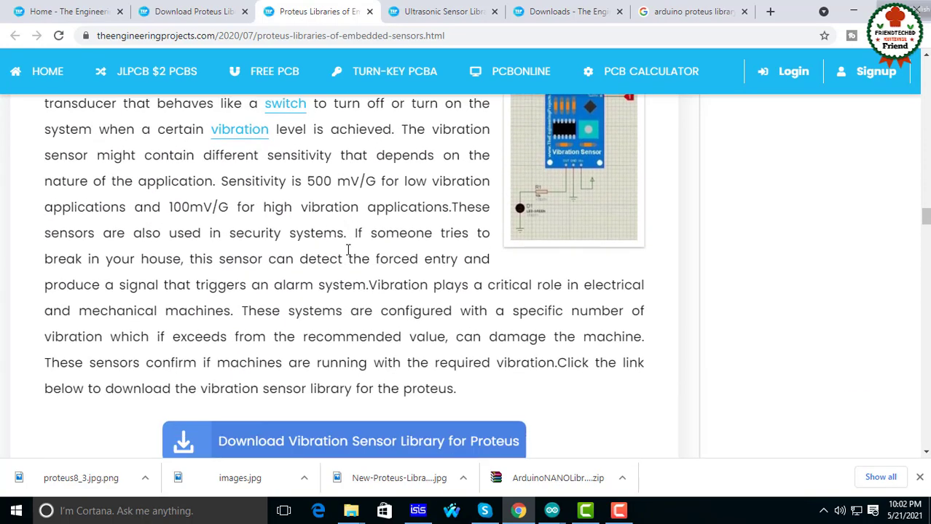
scroll(347, 249, "up", 20)
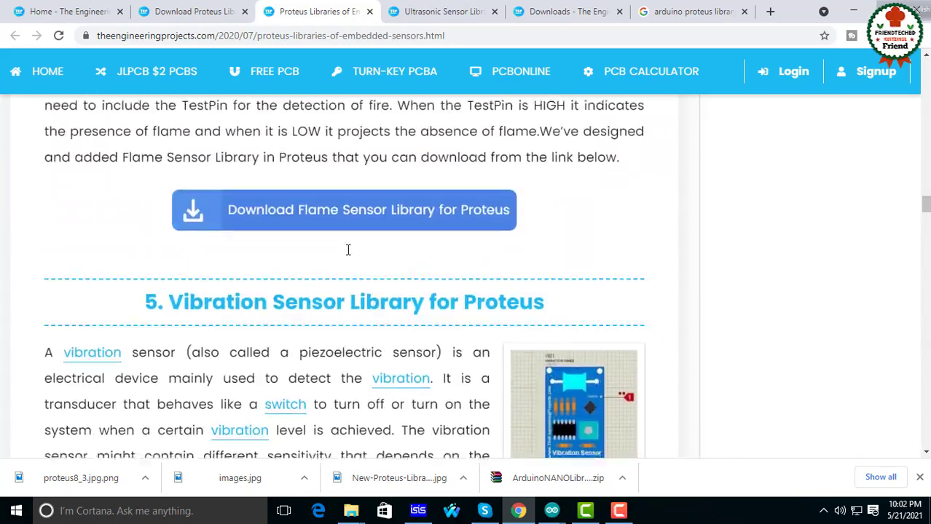
scroll(348, 250, "up", 15)
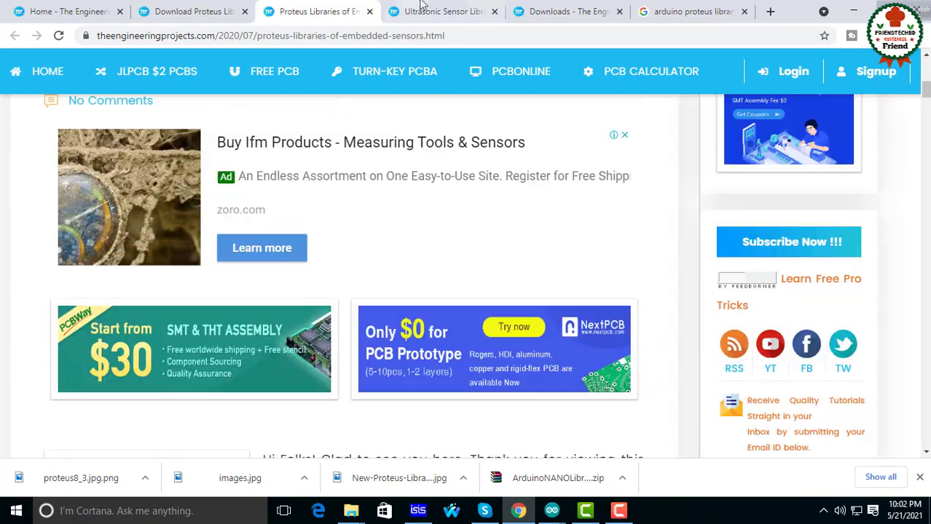
Step: Open the Ultrasonic Sensor Library page and examine its simulation output figure, code and simulation download, and Arduino code
left_click(421, 6)
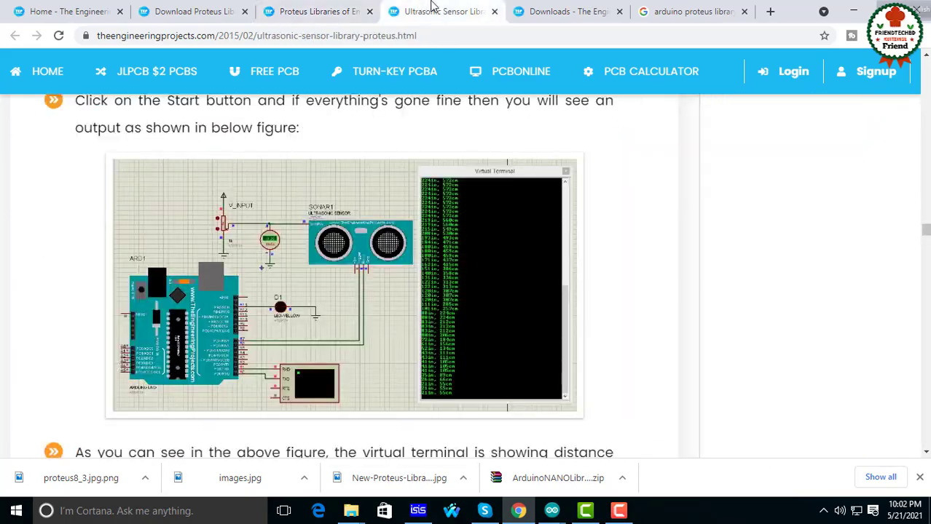
scroll(363, 243, "up", 2)
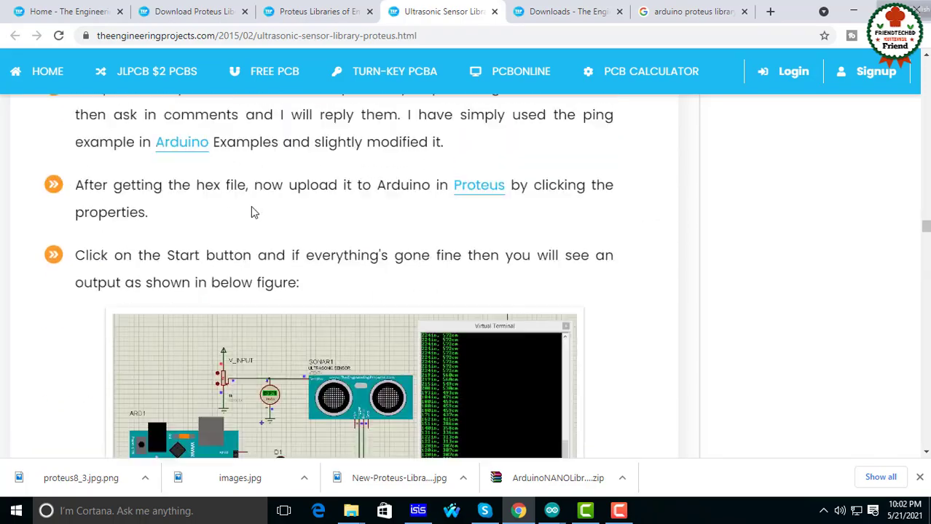
scroll(252, 210, "down", 5)
scroll(366, 221, "down", 12)
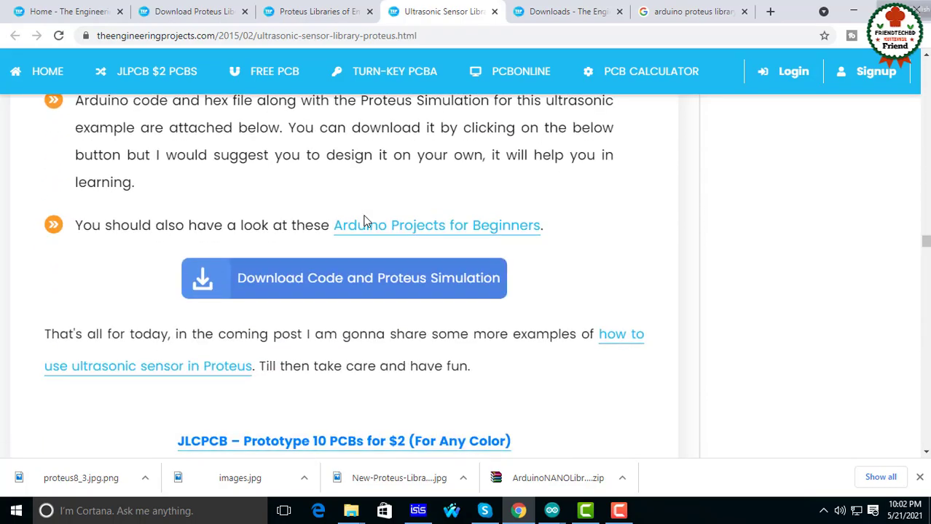
scroll(367, 221, "up", 6)
scroll(366, 221, "up", 20)
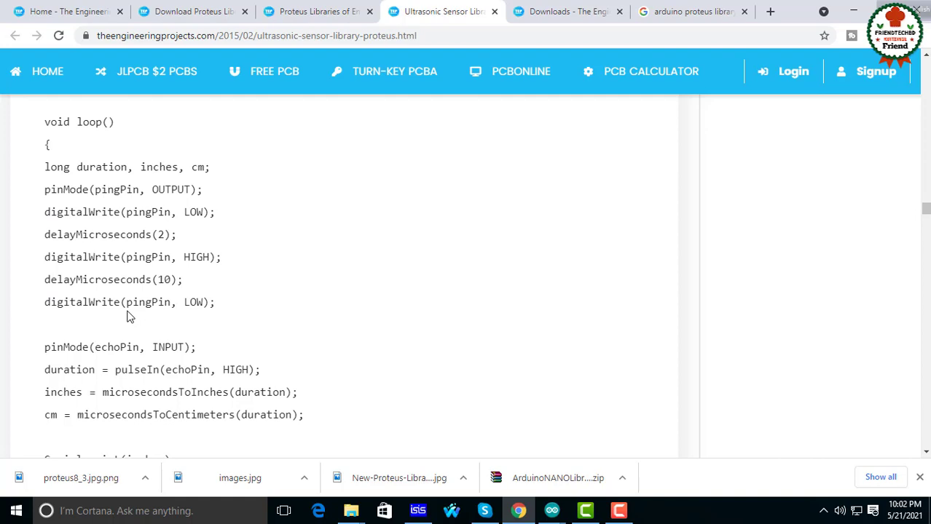
scroll(128, 316, "up", 1)
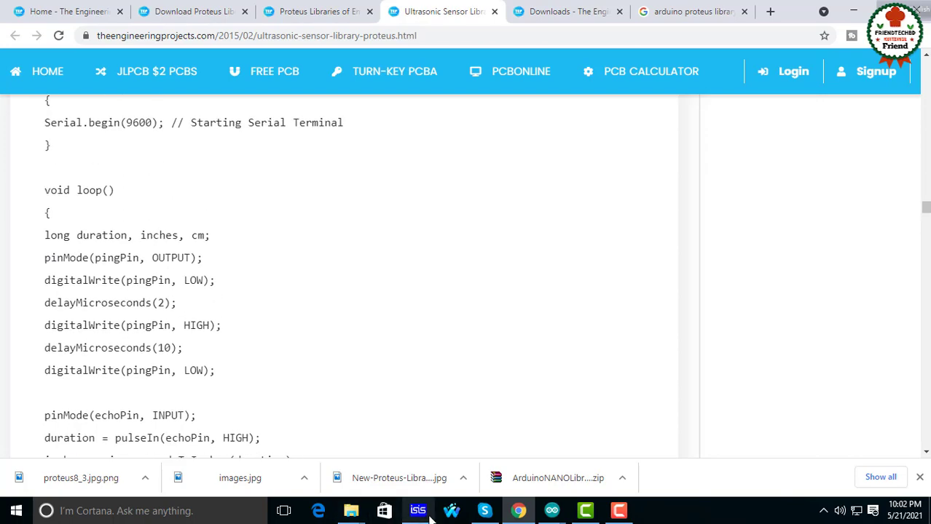
Step: Compare the schematic in Proteus ISIS with the circuit figure and sensor HEX file setting on the Ultrasonic Sensor Library page
mouse_move(421, 507)
left_click(439, 452)
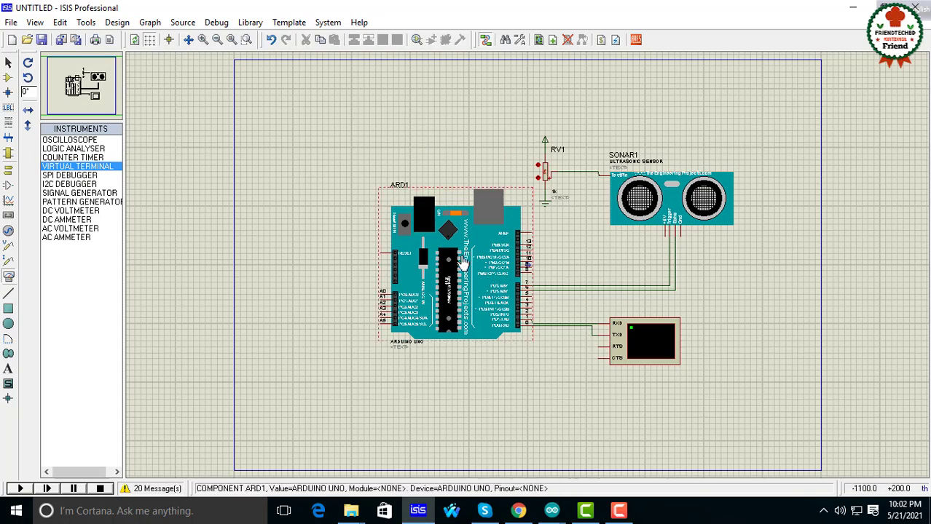
left_click(518, 511)
scroll(258, 203, "up", 15)
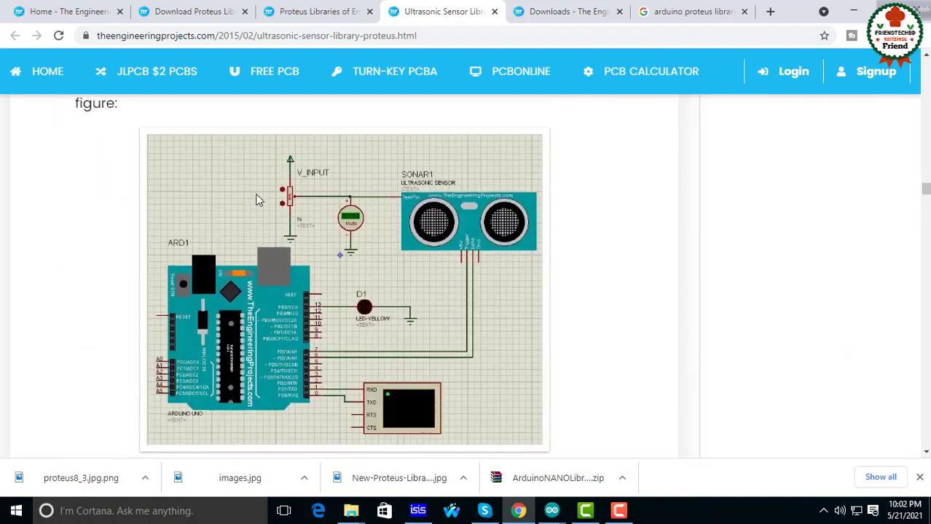
scroll(258, 201, "up", 5)
scroll(258, 200, "down", 10)
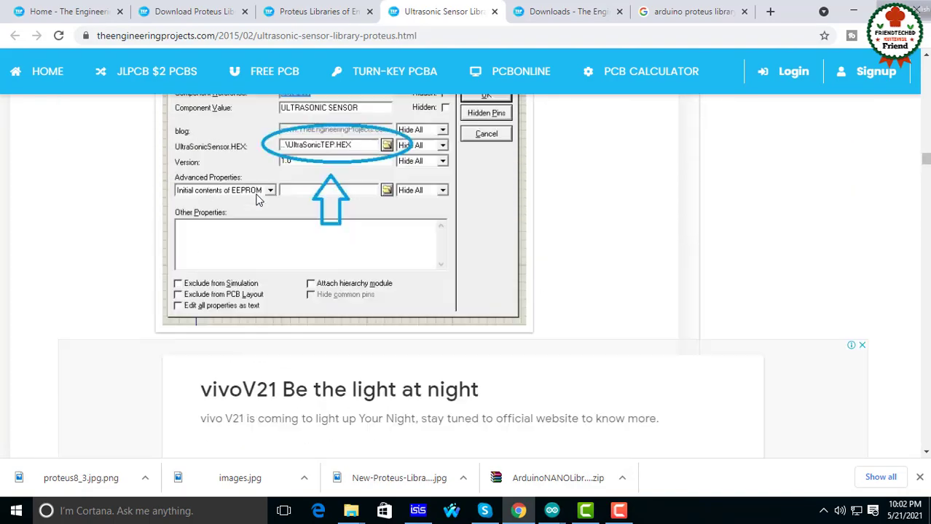
scroll(258, 200, "up", 5)
Step: Examine the links to other Proteus libraries, from Arduino to DS1307, on the Ultrasonic Sensor Library page
scroll(256, 200, "up", 15)
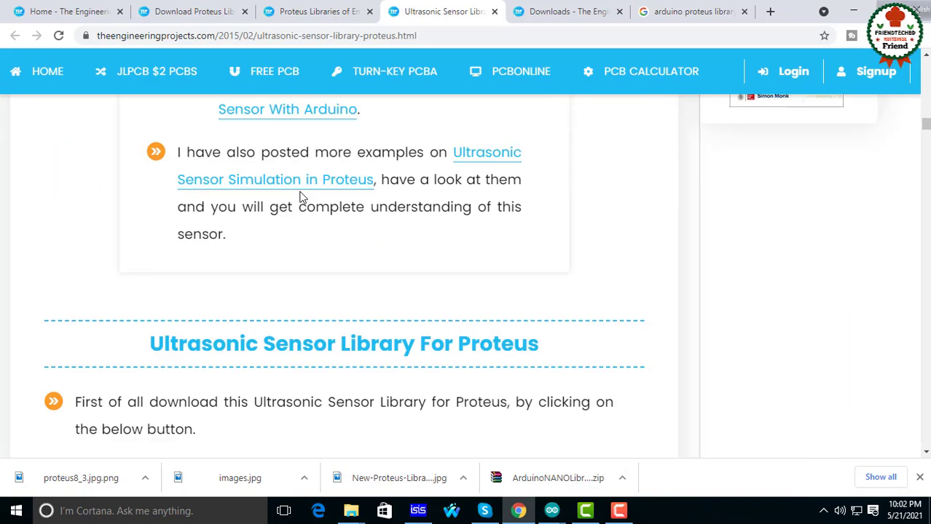
scroll(302, 196, "up", 3)
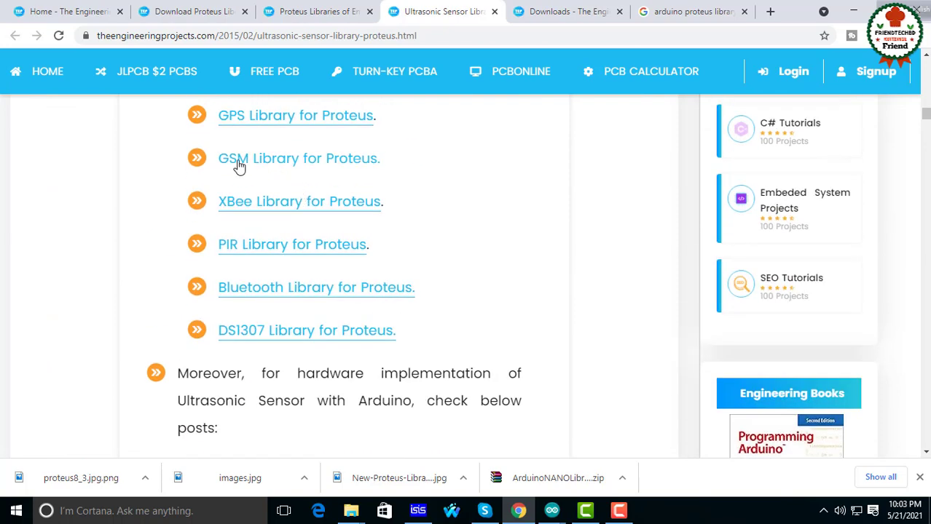
scroll(331, 167, "up", 2)
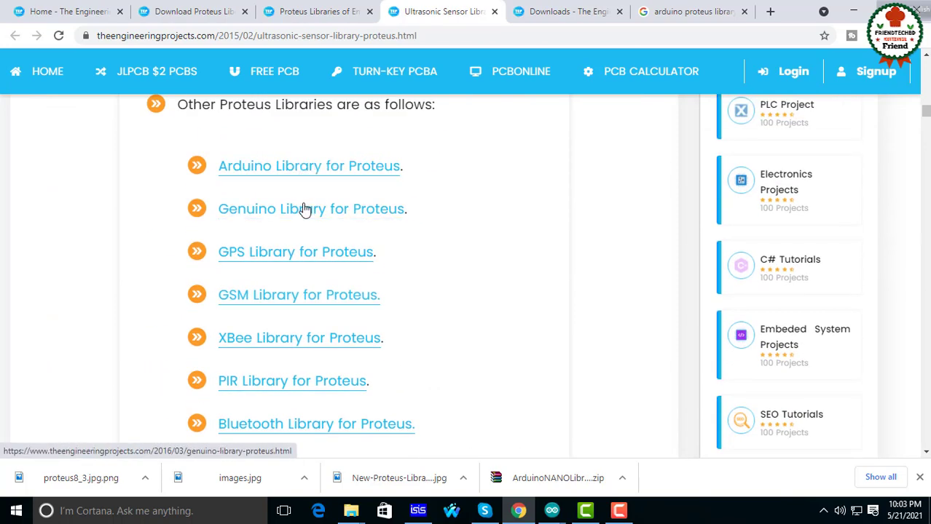
scroll(305, 211, "down", 1)
scroll(305, 211, "down", 2)
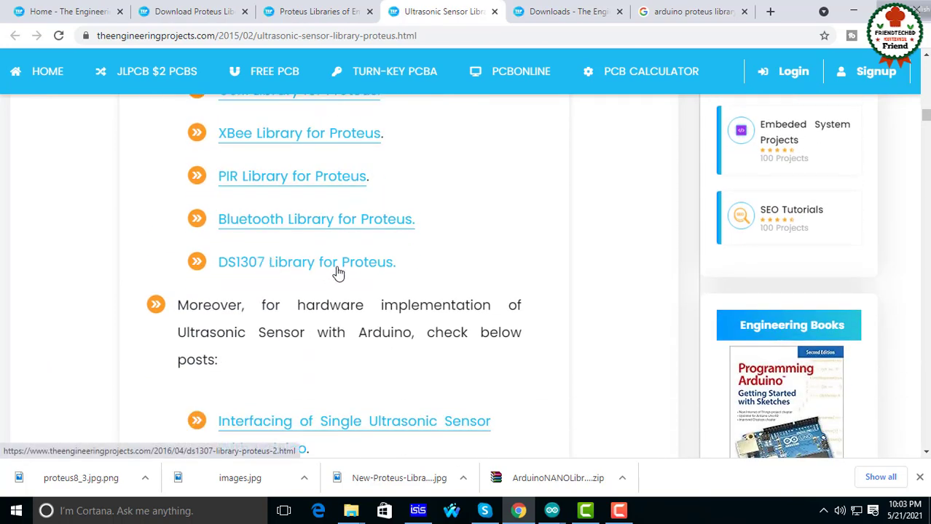
Step: Open the DS1307 Library for Proteus page and examine its introduction, component placement instructions, RTC module figure and closing notes
left_click(339, 267)
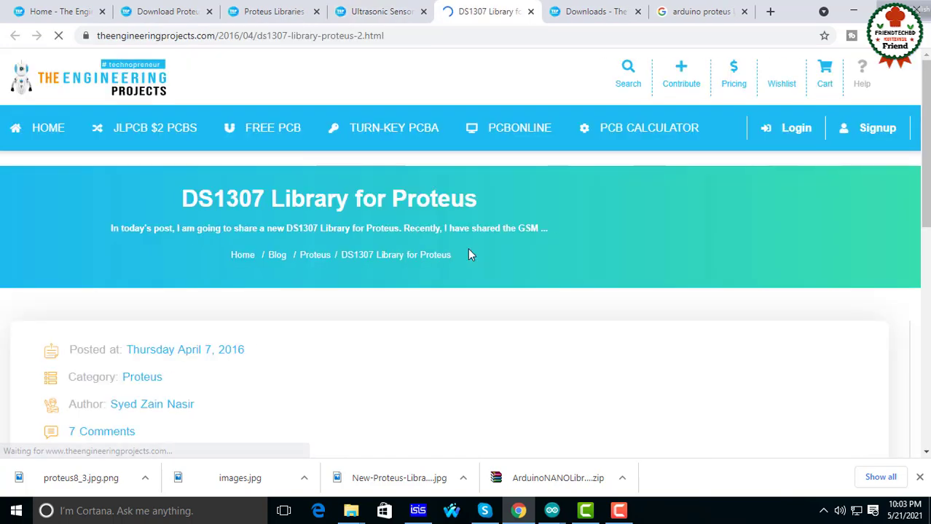
scroll(498, 251, "down", 8)
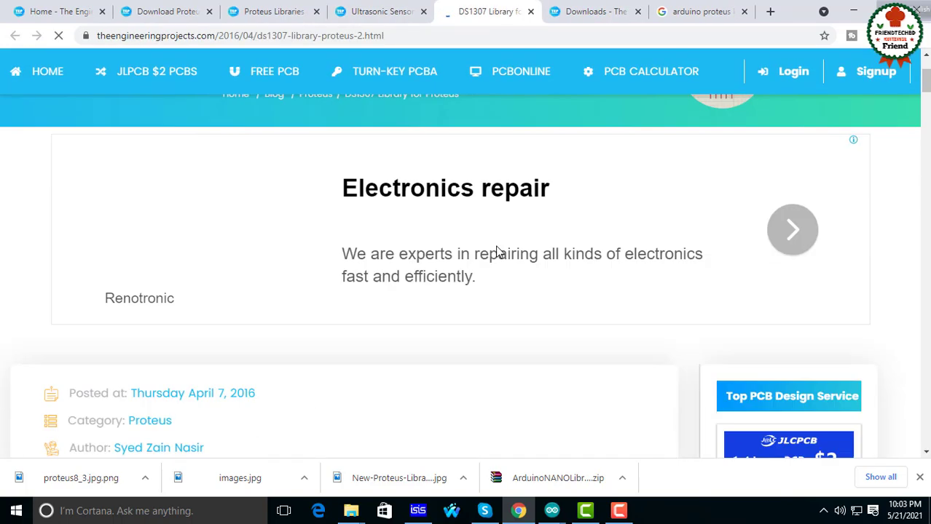
scroll(498, 251, "down", 15)
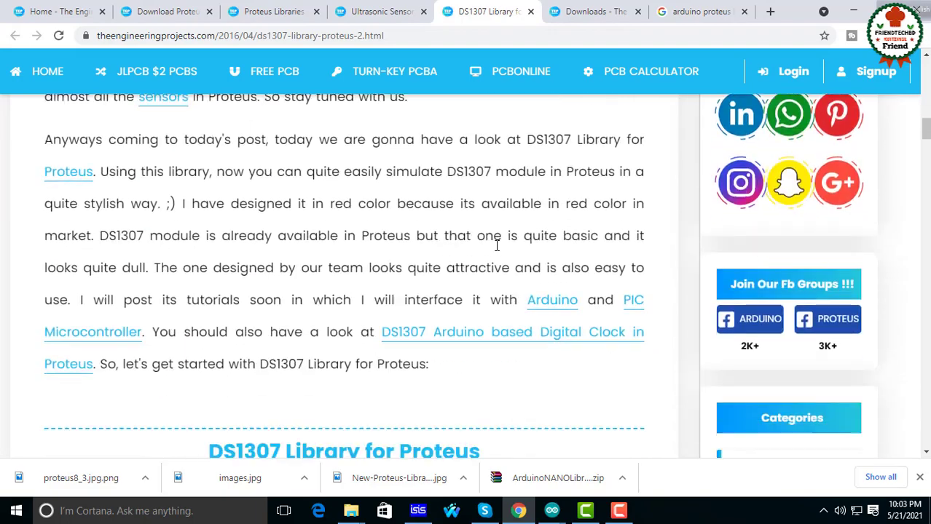
scroll(498, 251, "down", 12)
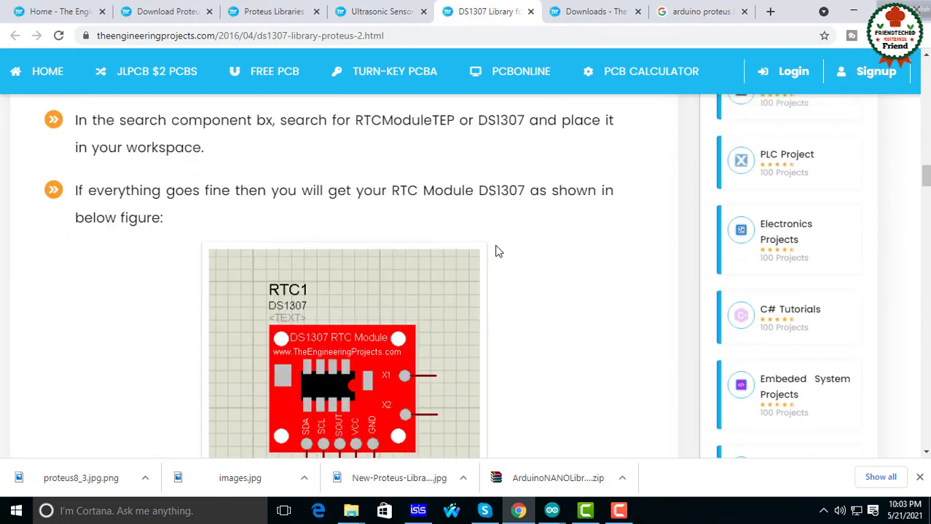
scroll(496, 246, "down", 4)
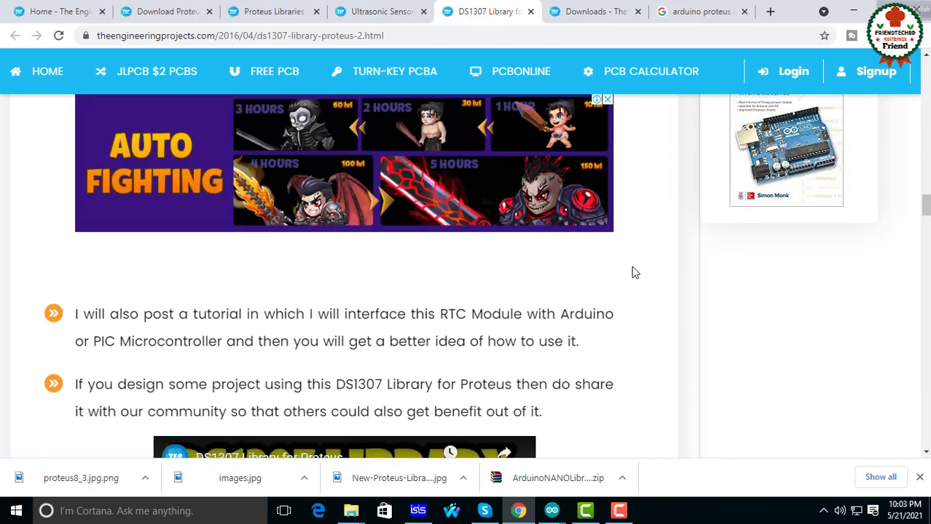
scroll(634, 270, "down", 7)
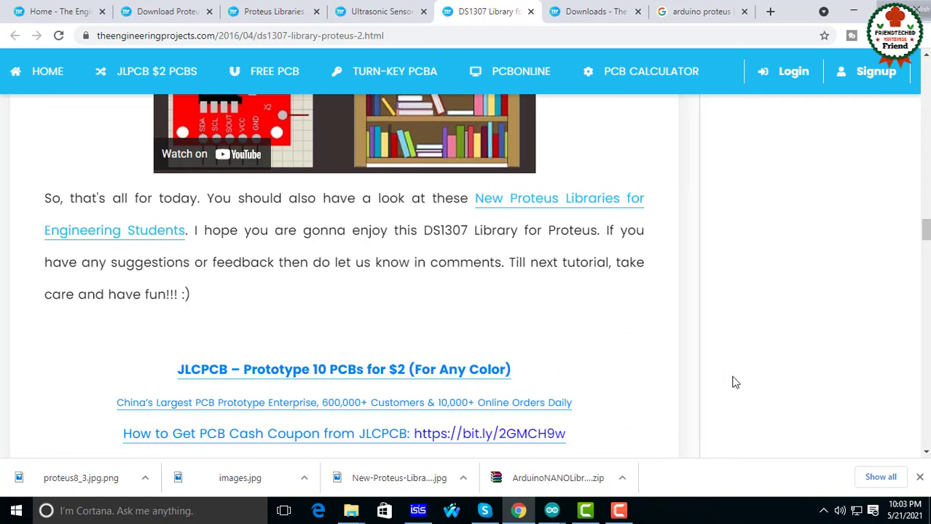